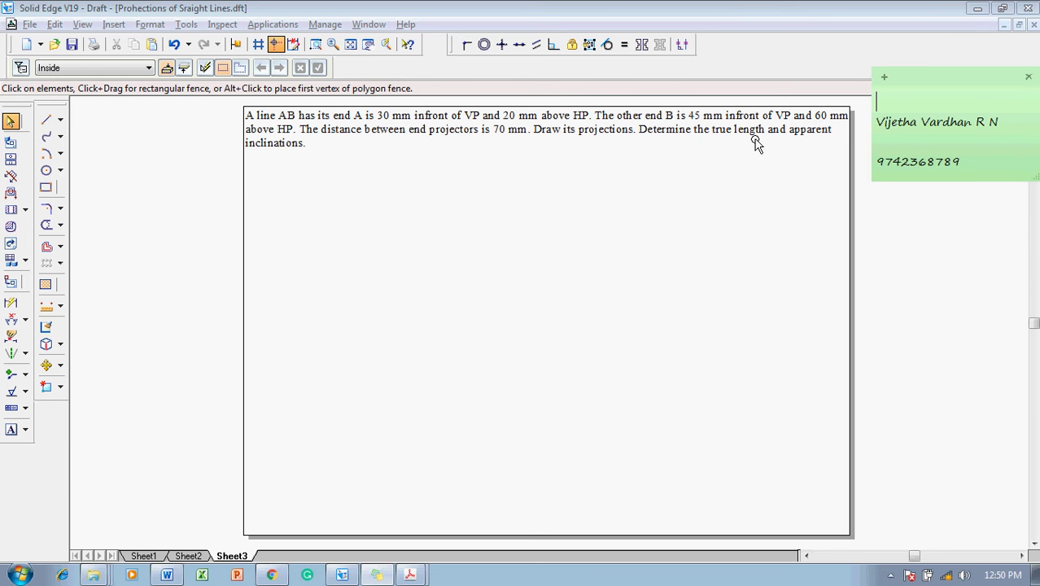
Restore the six-line data collection note listing the given loci and 70 mm.
left_click(424, 229)
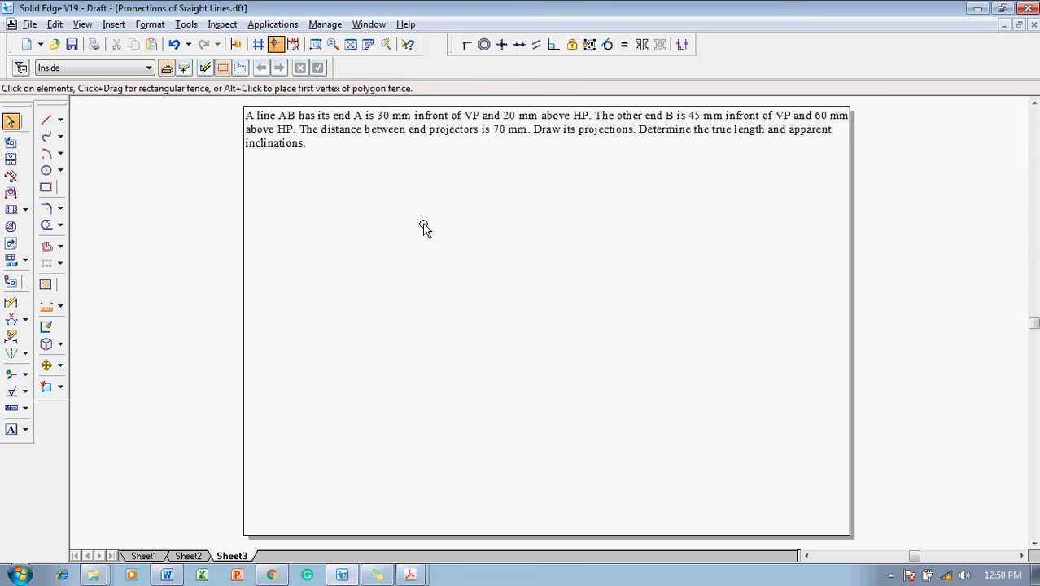
key("ctrl+z")
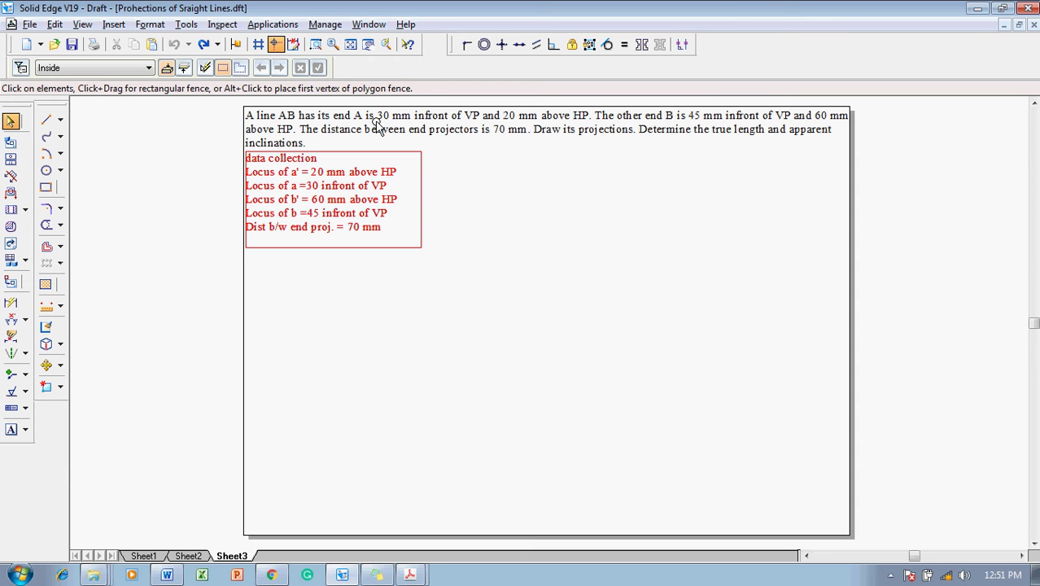
Fix the equals-sign spacing in the note so it reads 'a = 30' and 'b = 45'.
left_click(312, 188)
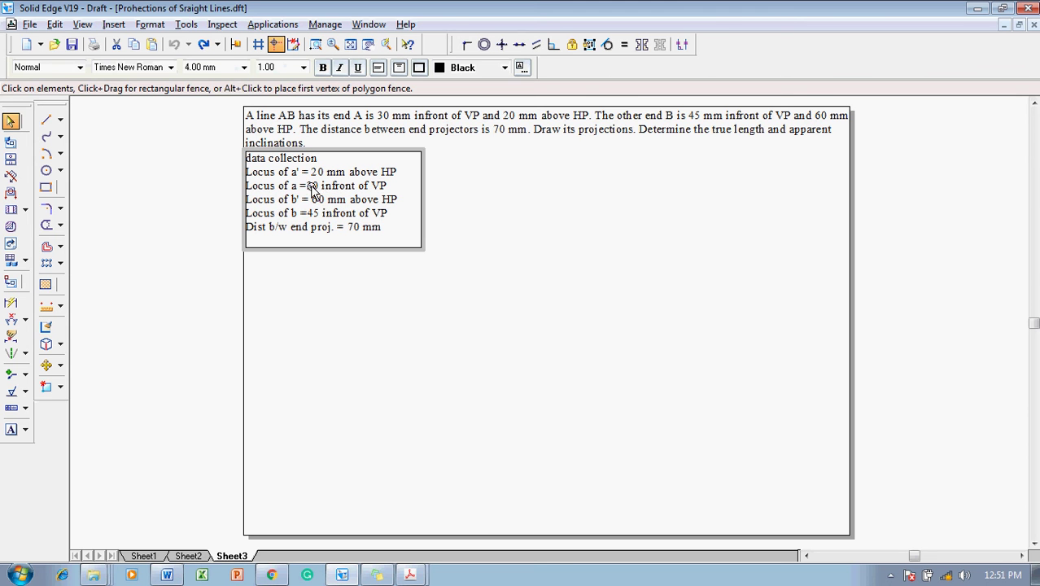
key("BackSpace")
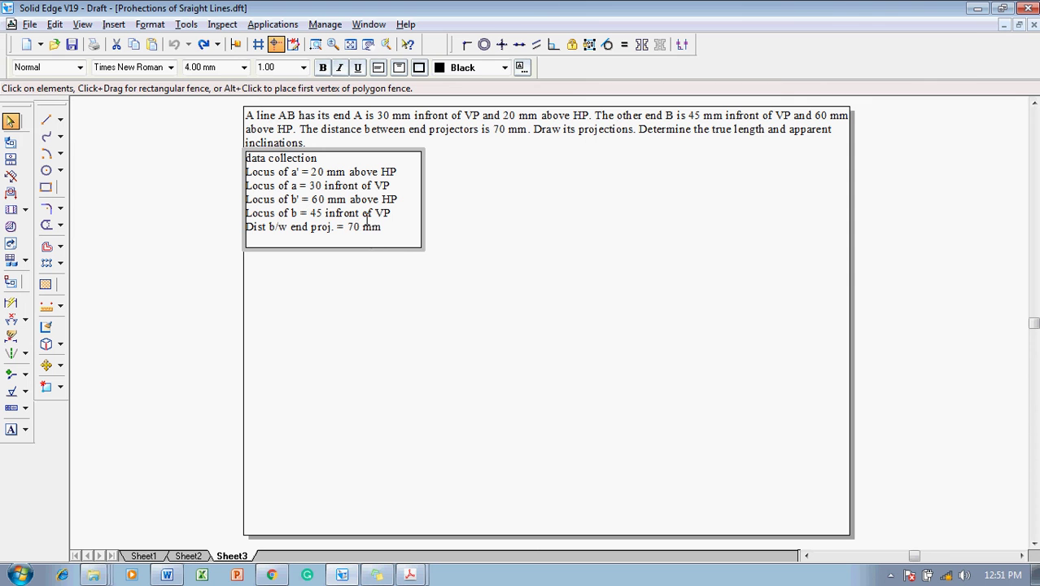
left_click(401, 258)
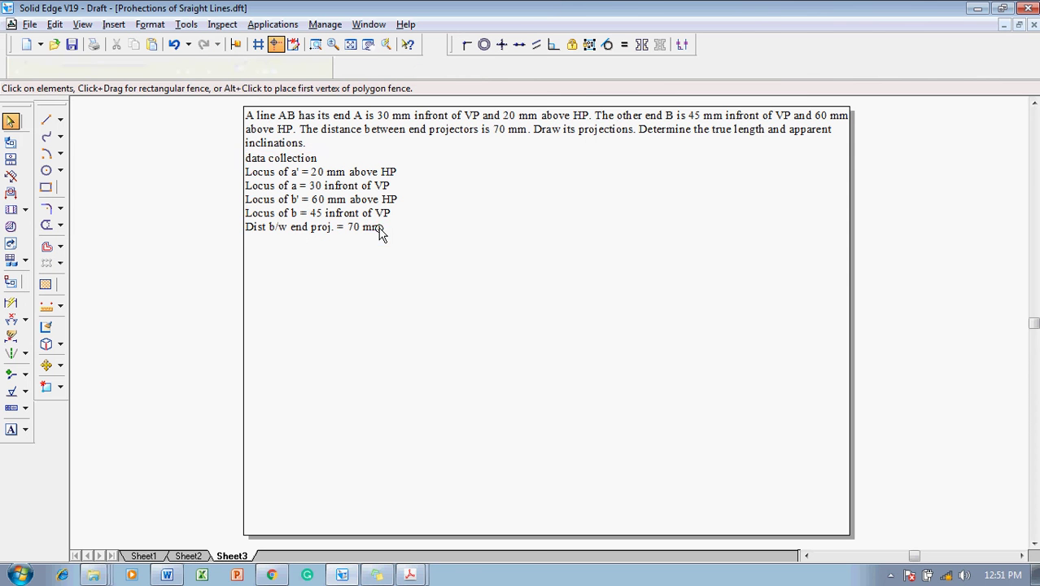
left_click(379, 231)
left_click(481, 261)
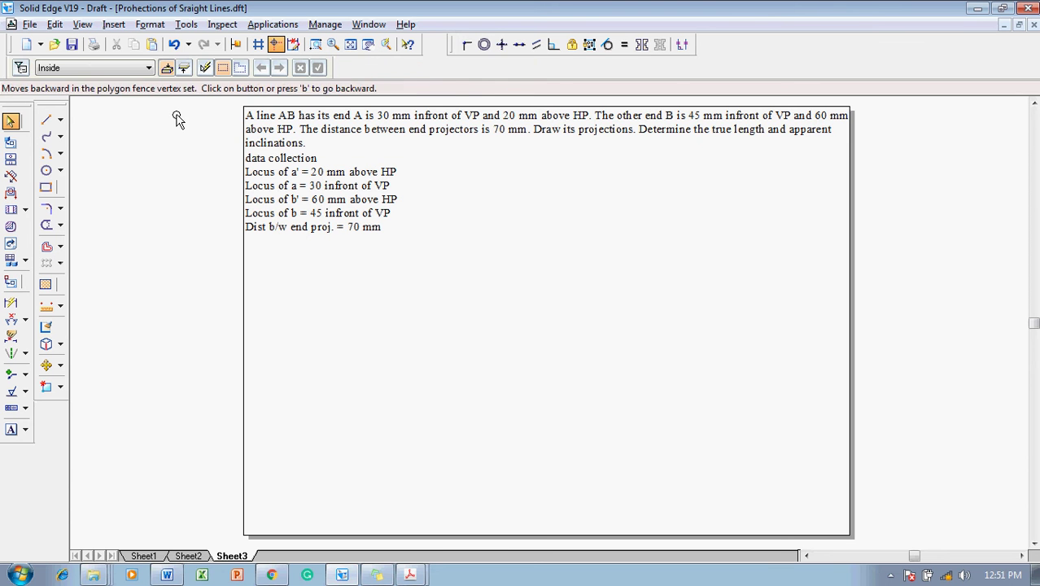
Pick a thin line width, then delete a stray sloping line.
left_click(46, 122)
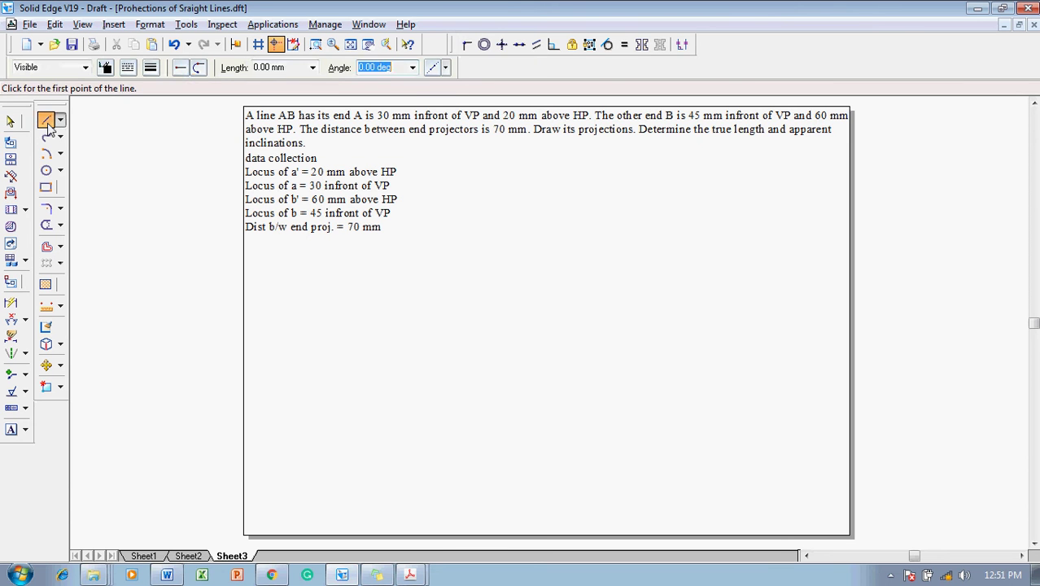
left_click(150, 67)
left_click(165, 85)
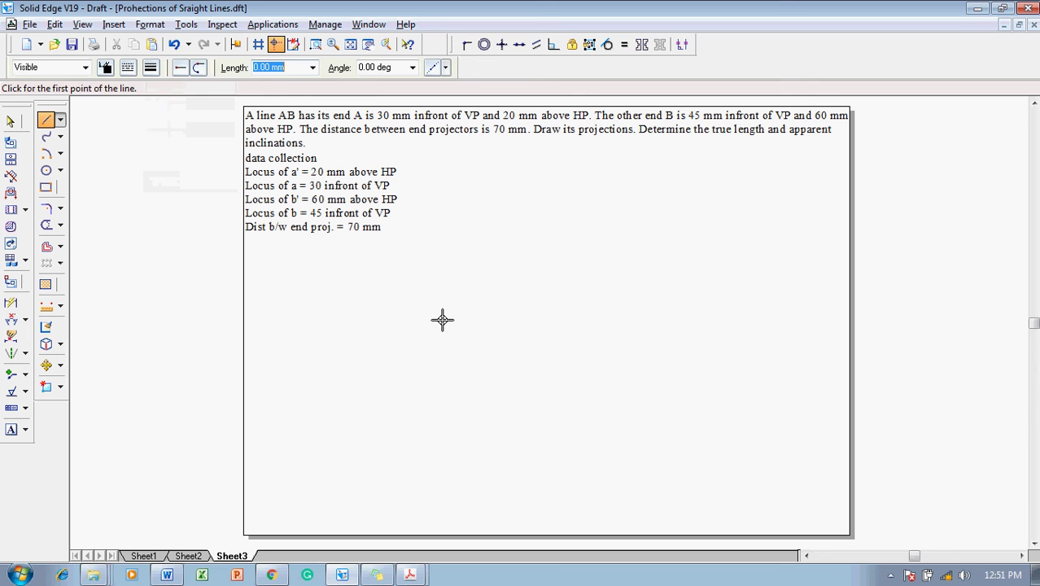
left_click(405, 346)
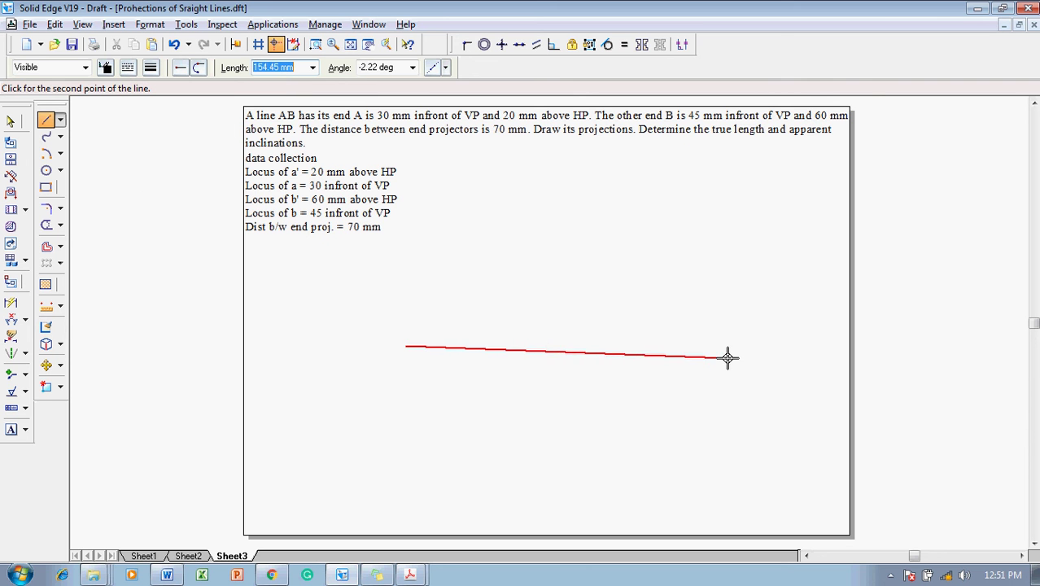
left_click(727, 312)
key("Escape")
key("Delete")
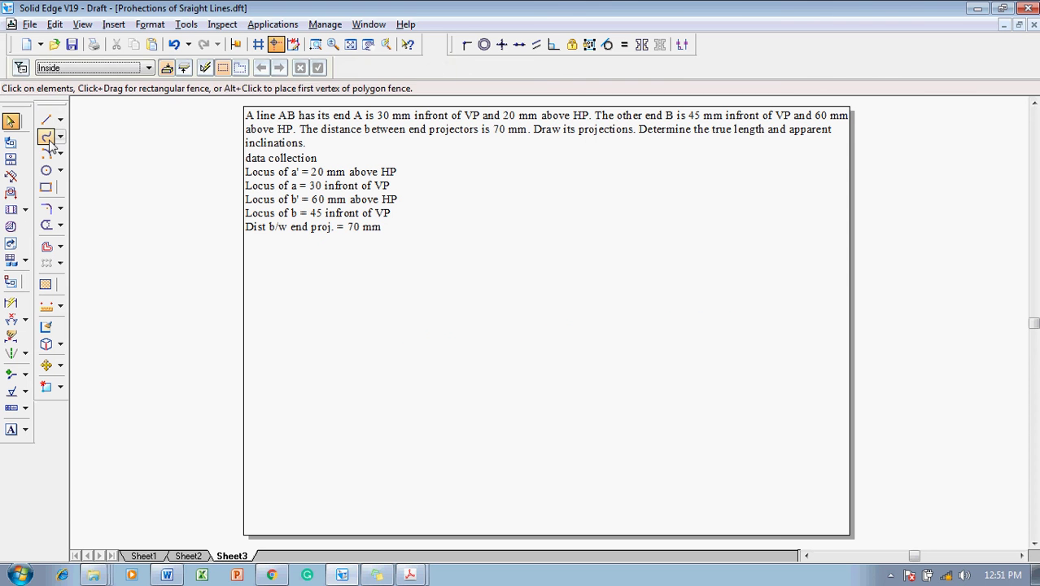
Draw the long horizontal reference line and two shorter parallel lines above it.
left_click(46, 119)
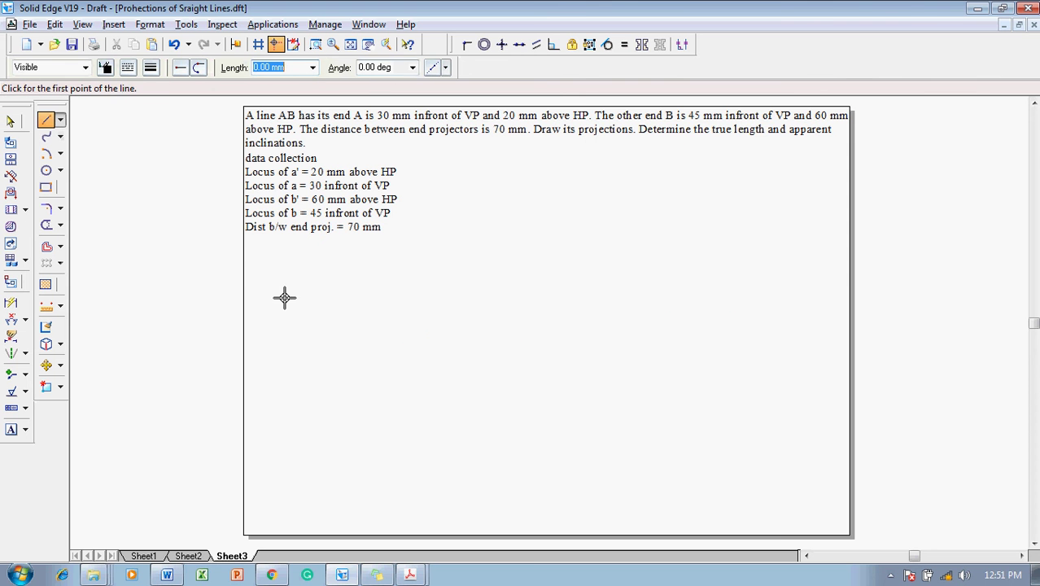
left_click(404, 381)
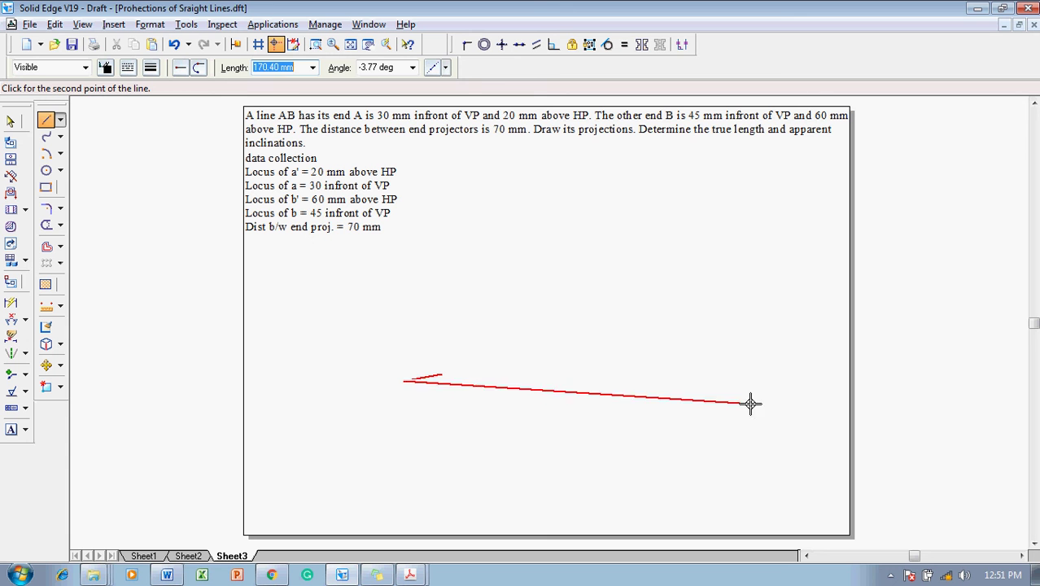
left_click(812, 381)
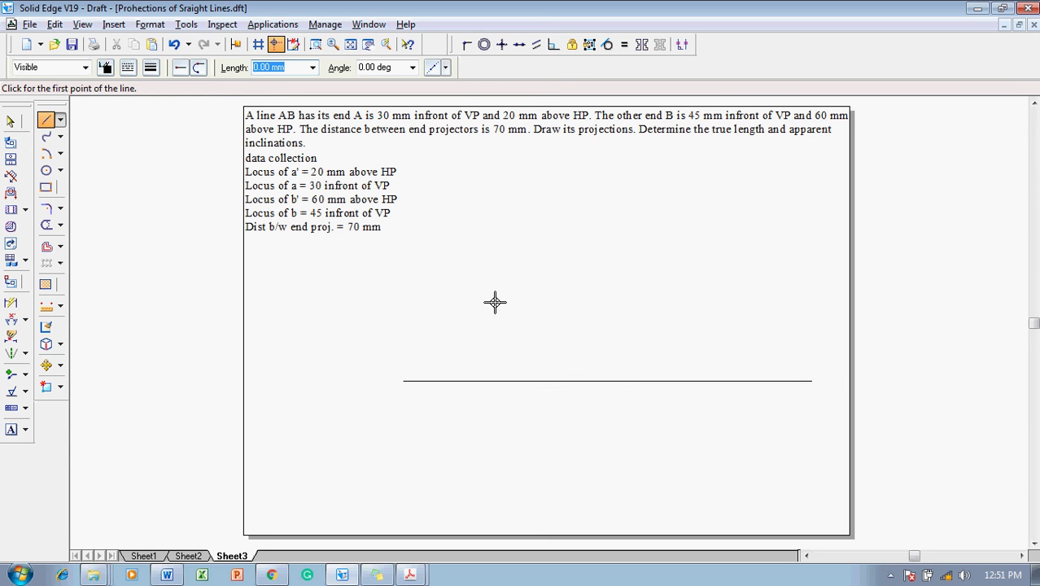
left_click(433, 330)
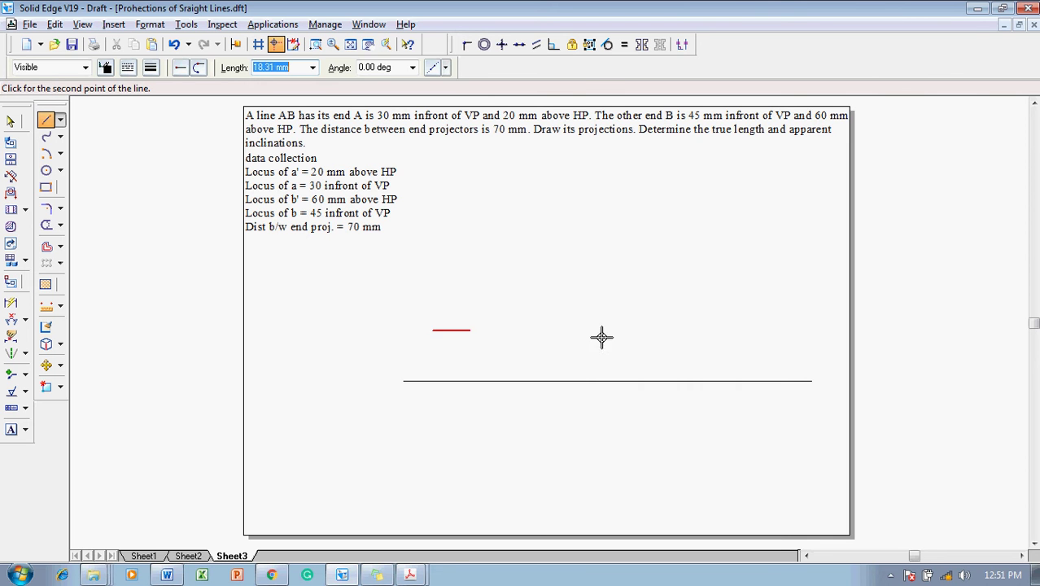
left_click(786, 328)
key("Escape")
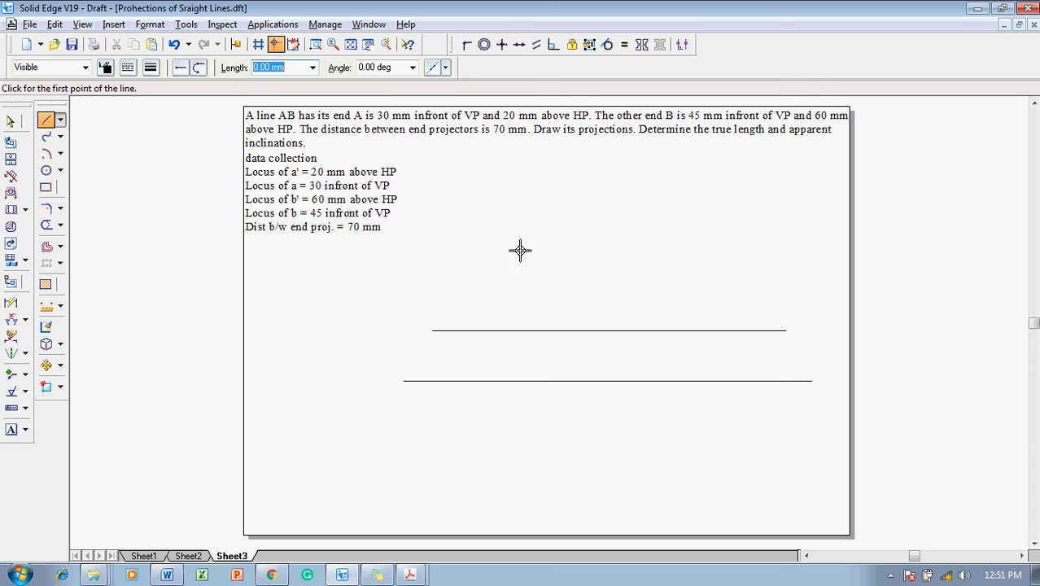
left_click(433, 287)
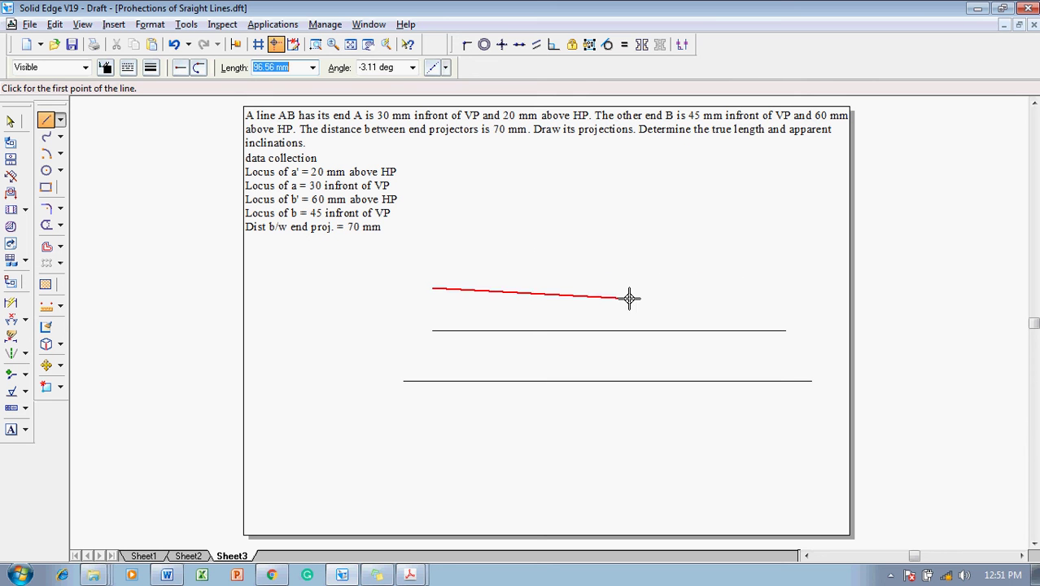
left_click(783, 288)
key("Escape")
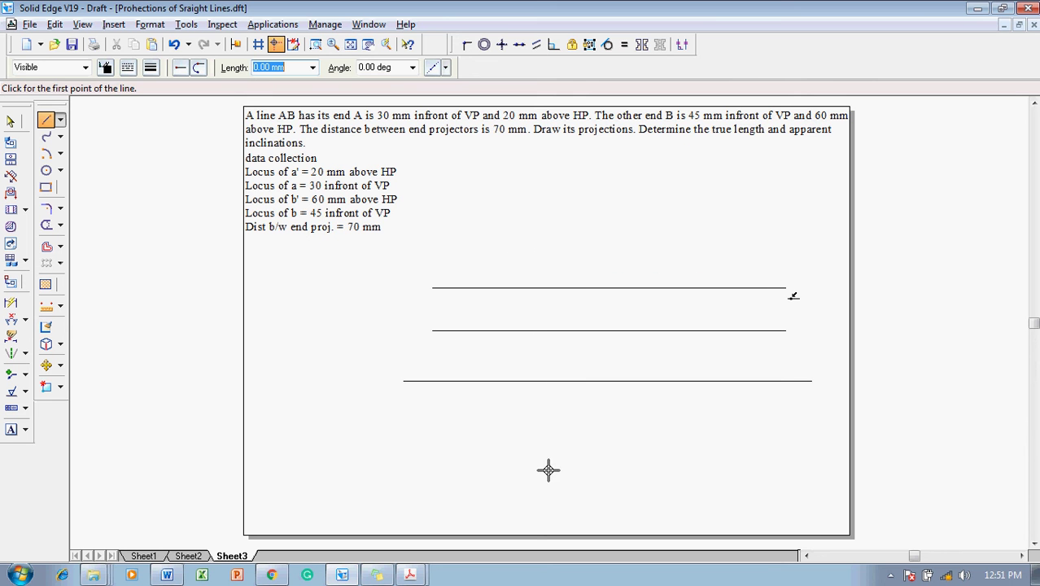
Draw two shorter parallel horizontal lines below the reference line.
left_click(431, 432)
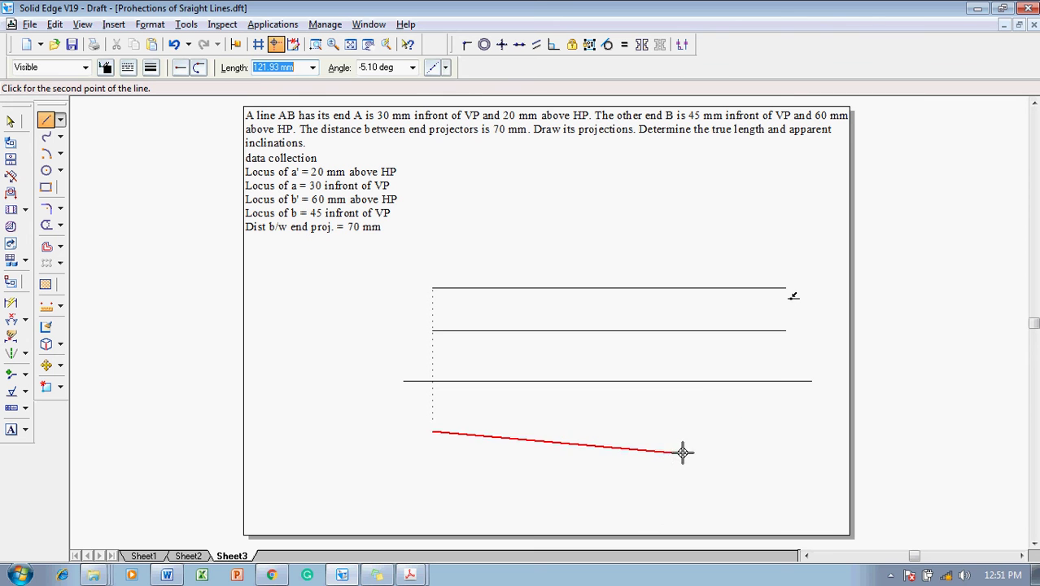
left_click(786, 432)
key("Escape")
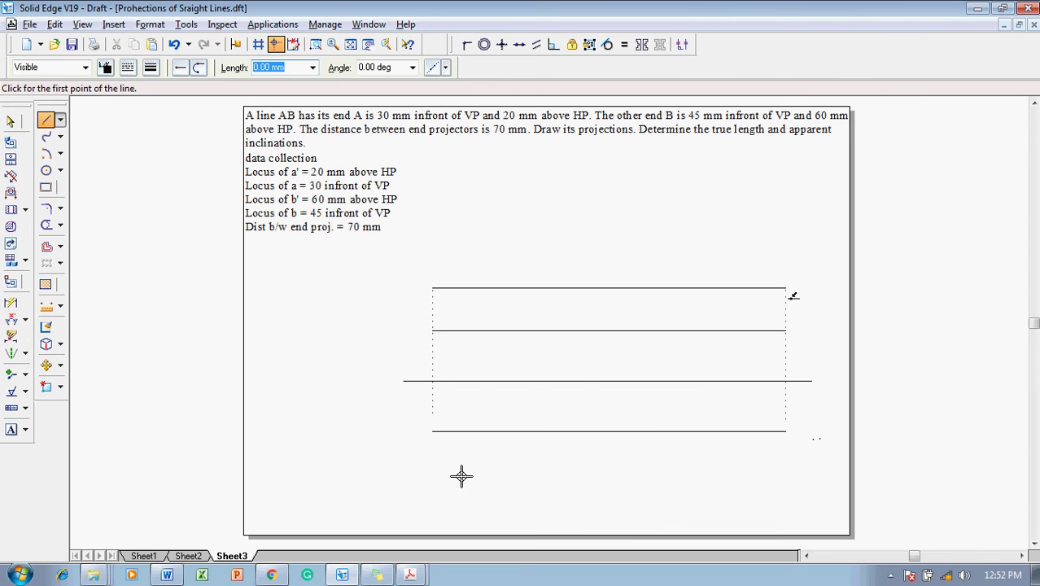
left_click(434, 479)
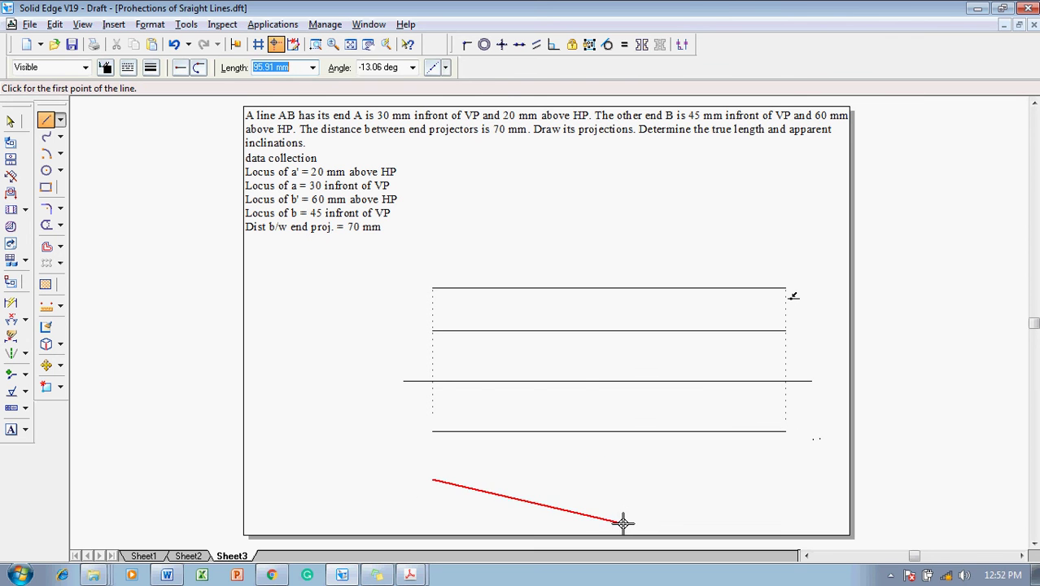
left_click(785, 479)
key("Escape")
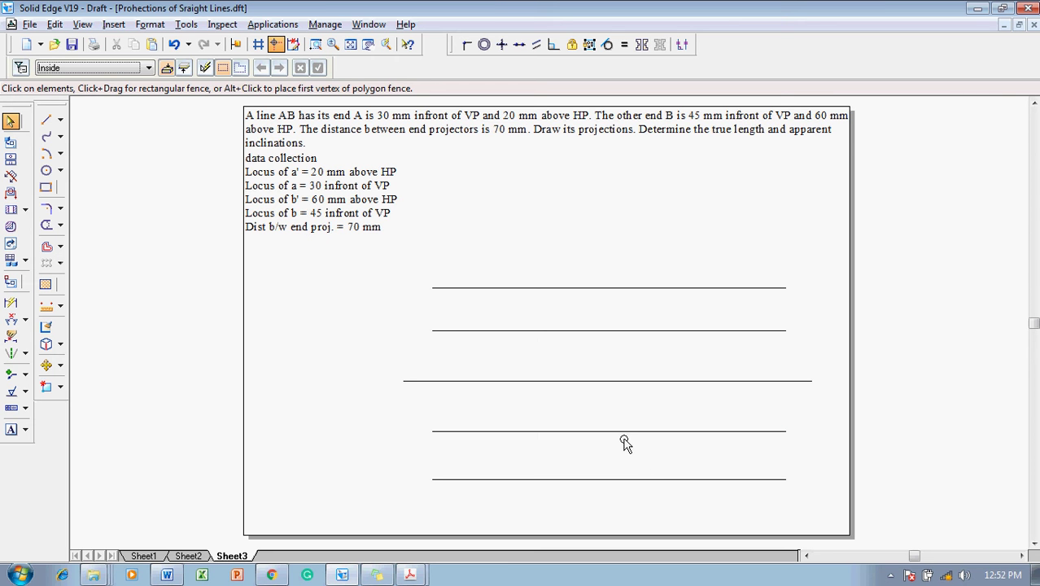
left_click(25, 319)
Dimension the upper line 20 mm above and the lower line 30 mm below the reference line.
left_click(81, 319)
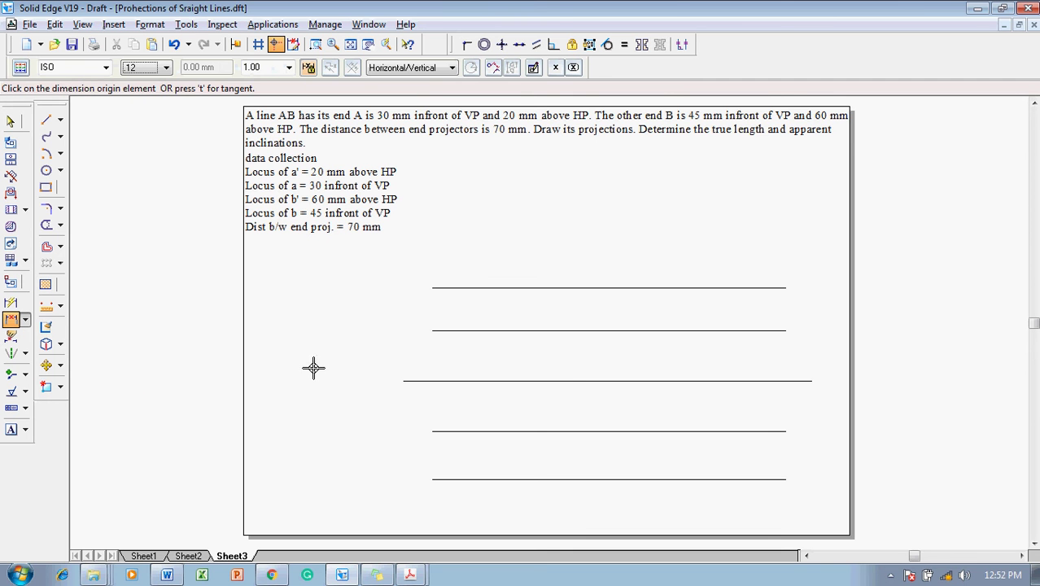
left_click(453, 329)
left_click(450, 380)
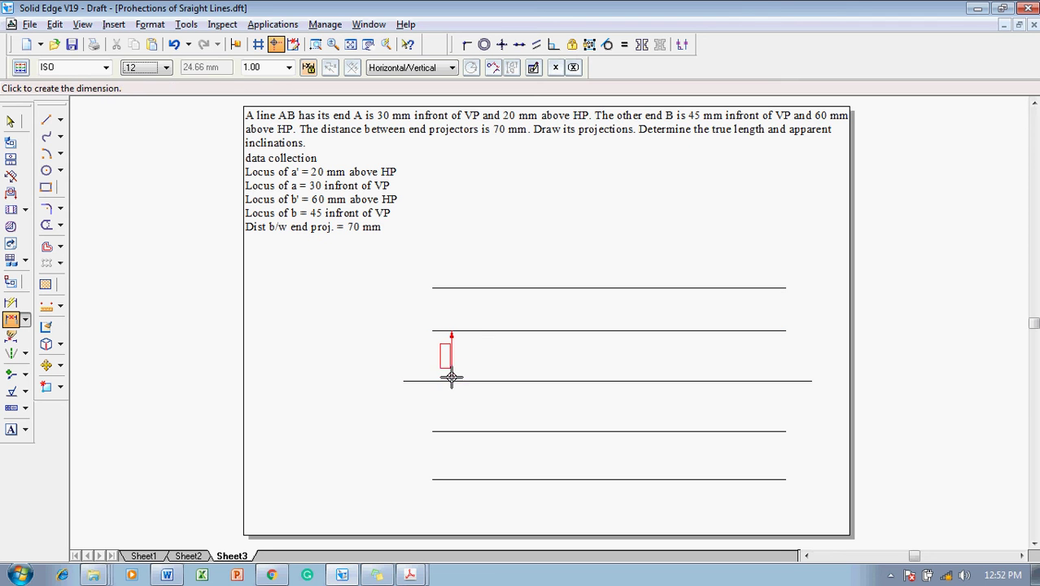
left_click(450, 374)
type("20")
key("Return")
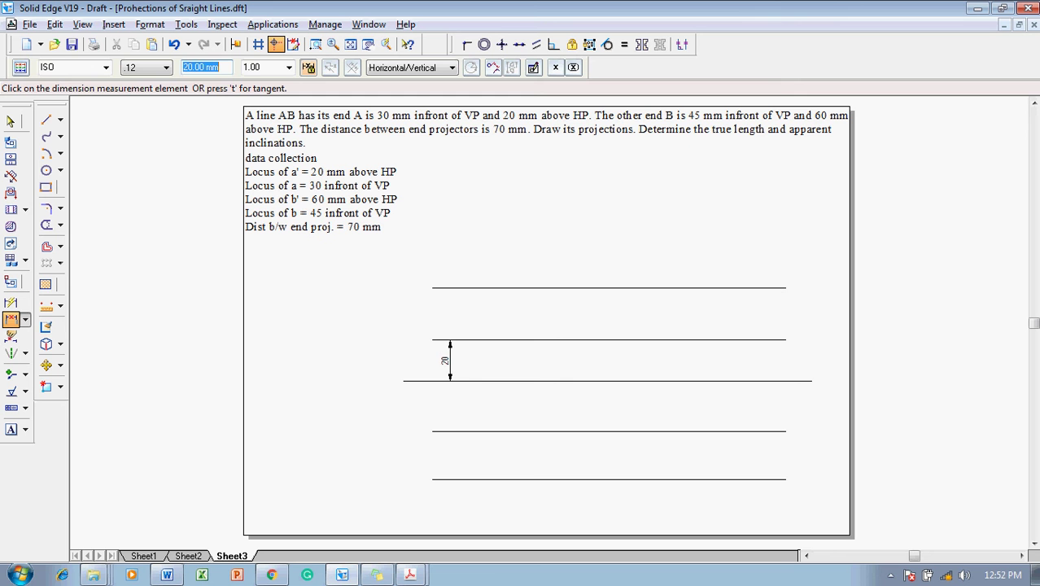
left_click(453, 431)
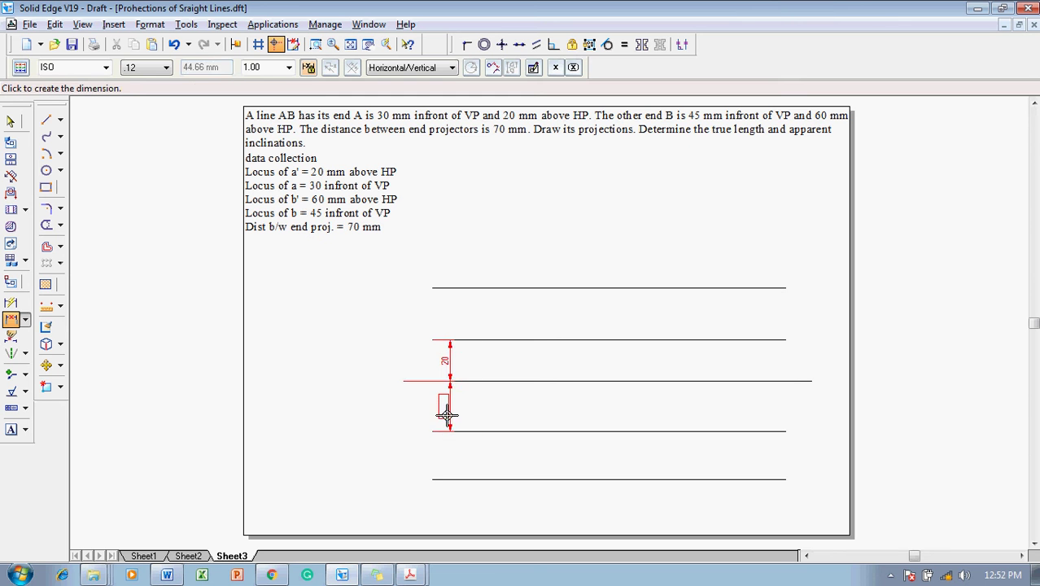
left_click(439, 409)
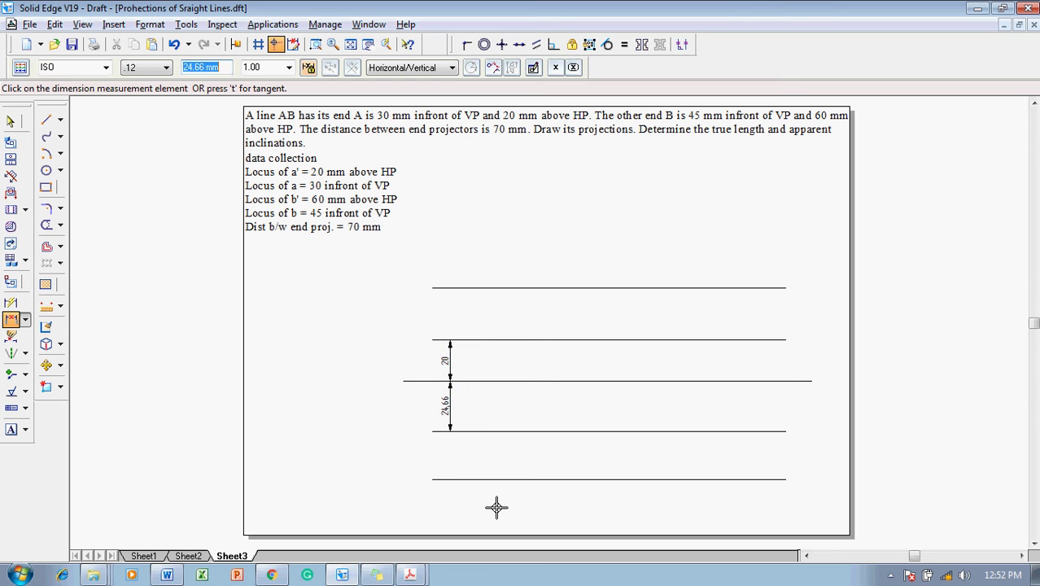
type("30")
key("Return")
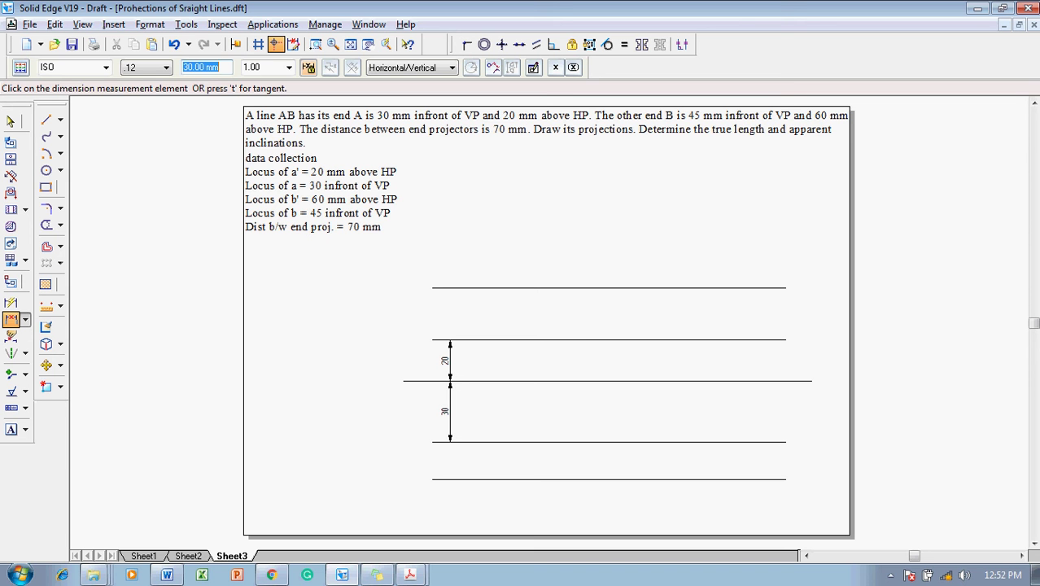
Dimension the top line 60 mm above and the bottom line 45 mm below the reference line.
right_click(578, 350)
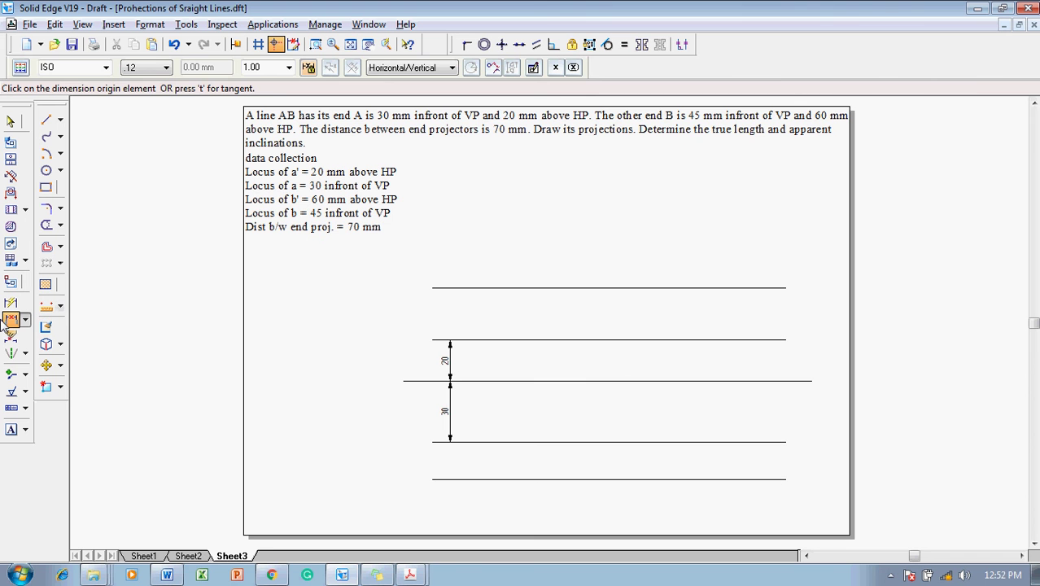
left_click(470, 288)
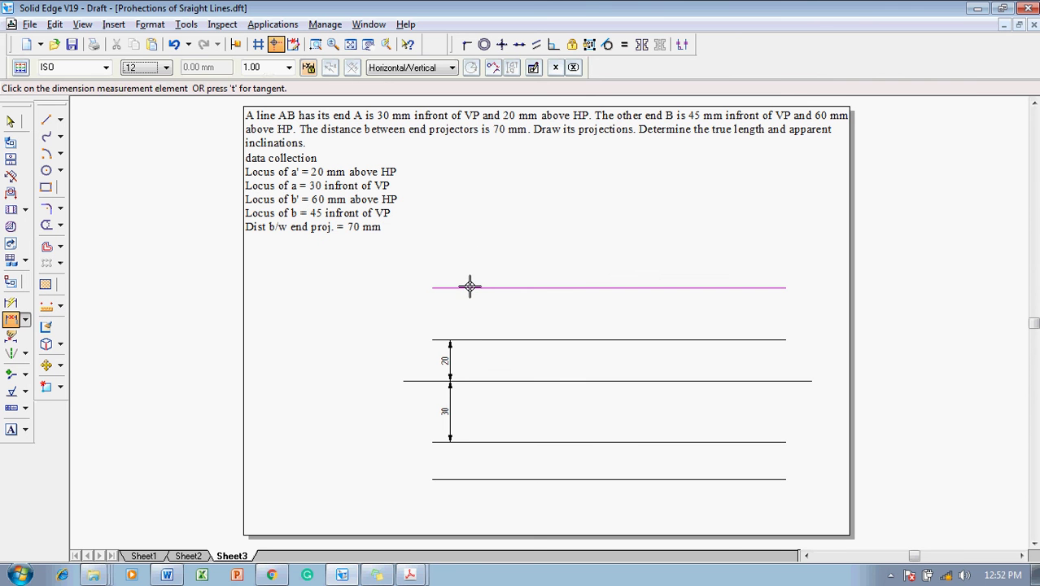
left_click(477, 377)
left_click(425, 352)
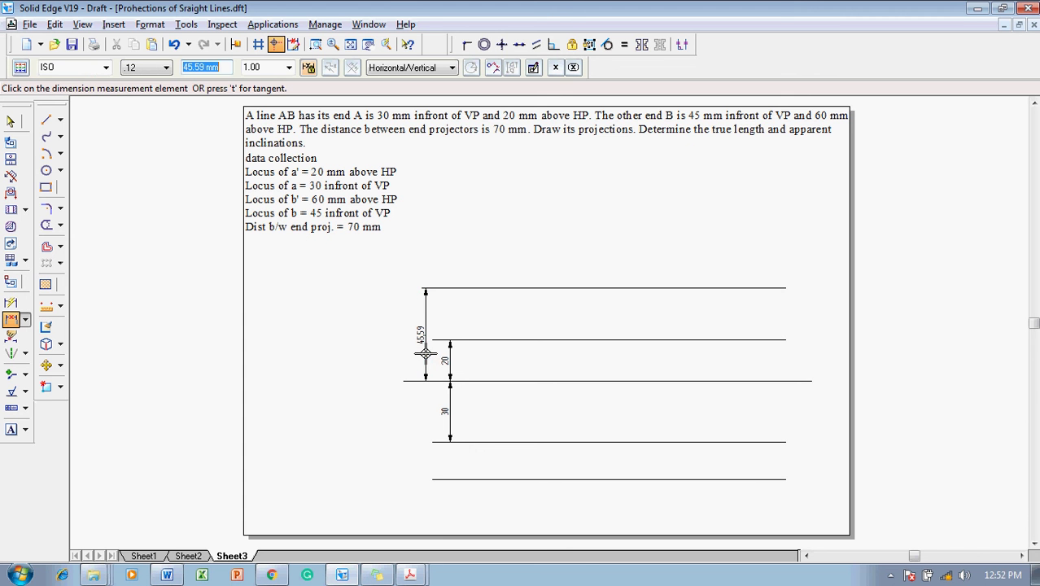
type("60")
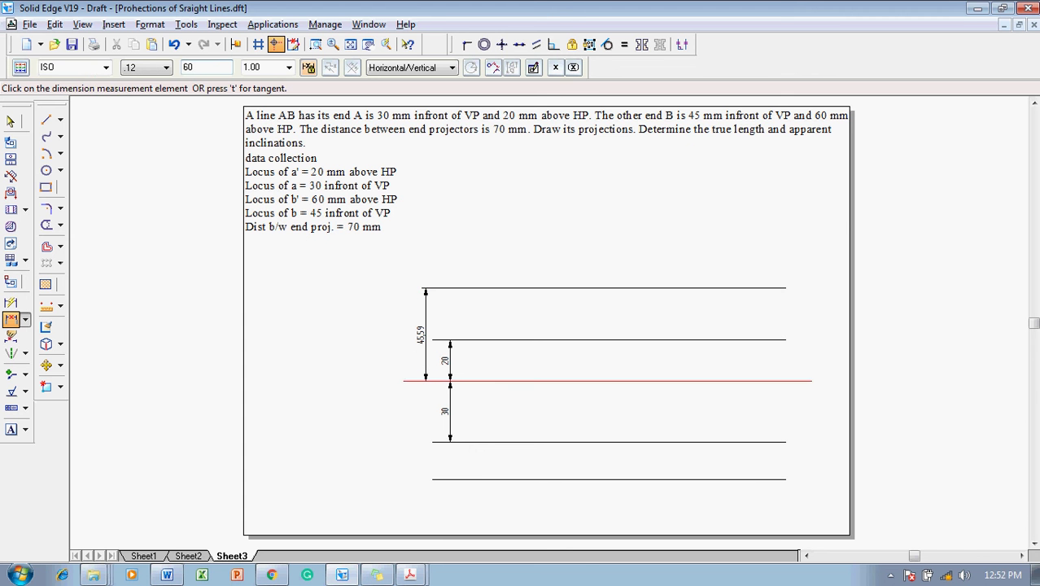
key("Return")
left_click(457, 479)
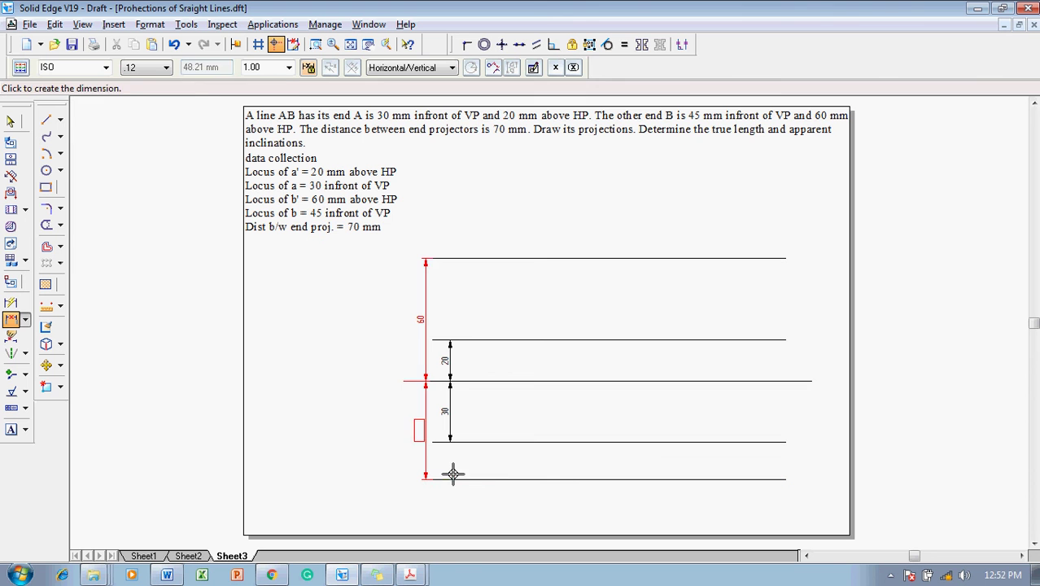
left_click(431, 460)
type("45")
key("Return")
key("Escape")
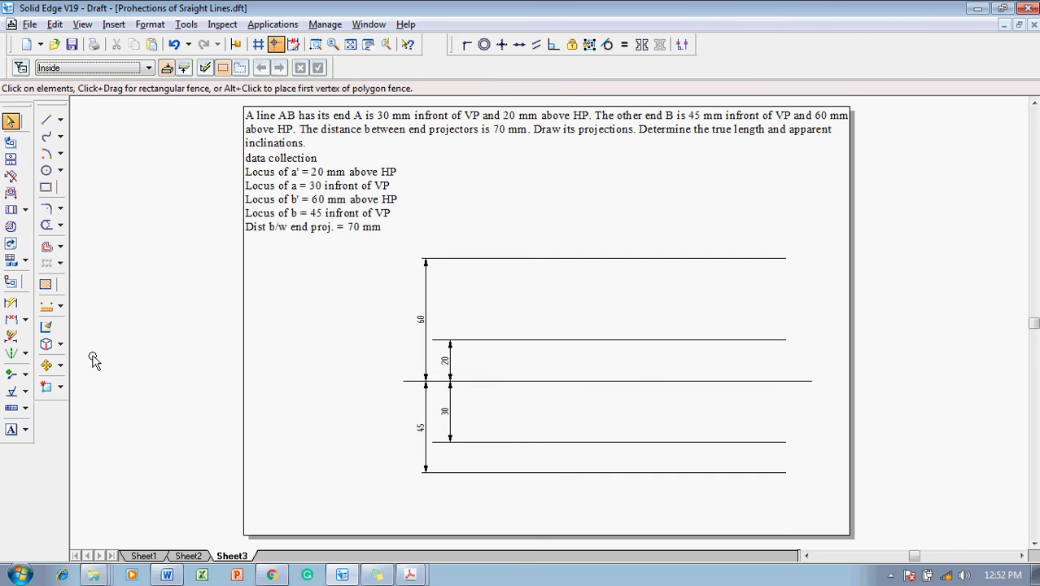
Add text labels X and Y at the reference line's ends and HP below it.
left_click(11, 429)
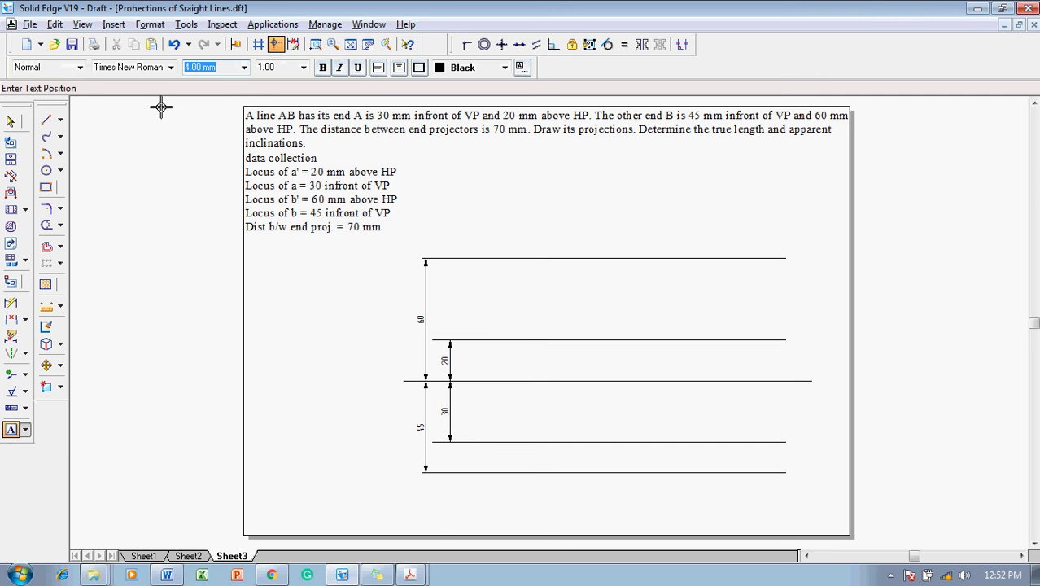
left_click(389, 374)
type("X")
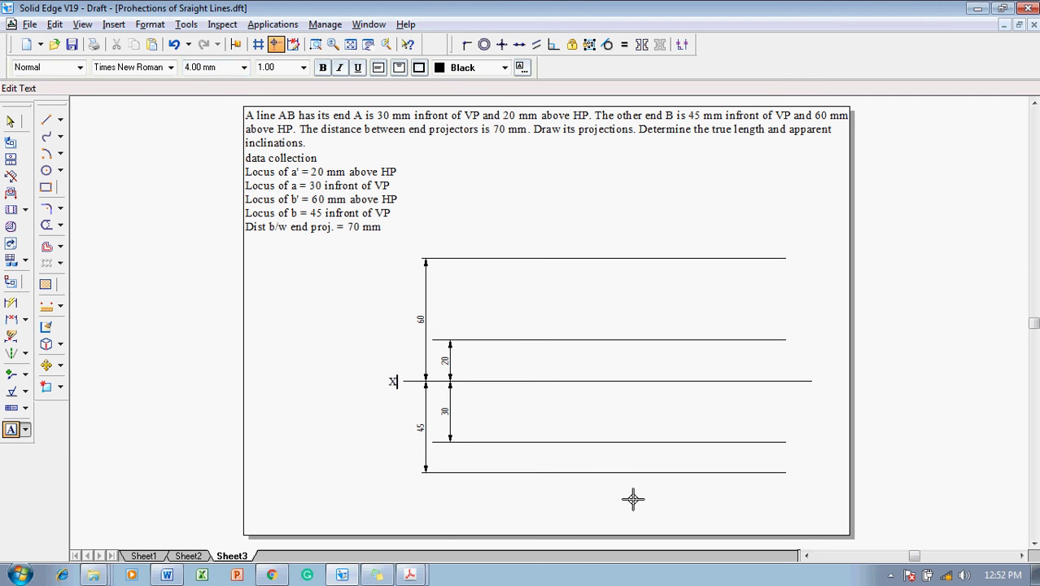
left_click(818, 376)
type("Y")
left_click(404, 387)
type("HP")
key("Escape")
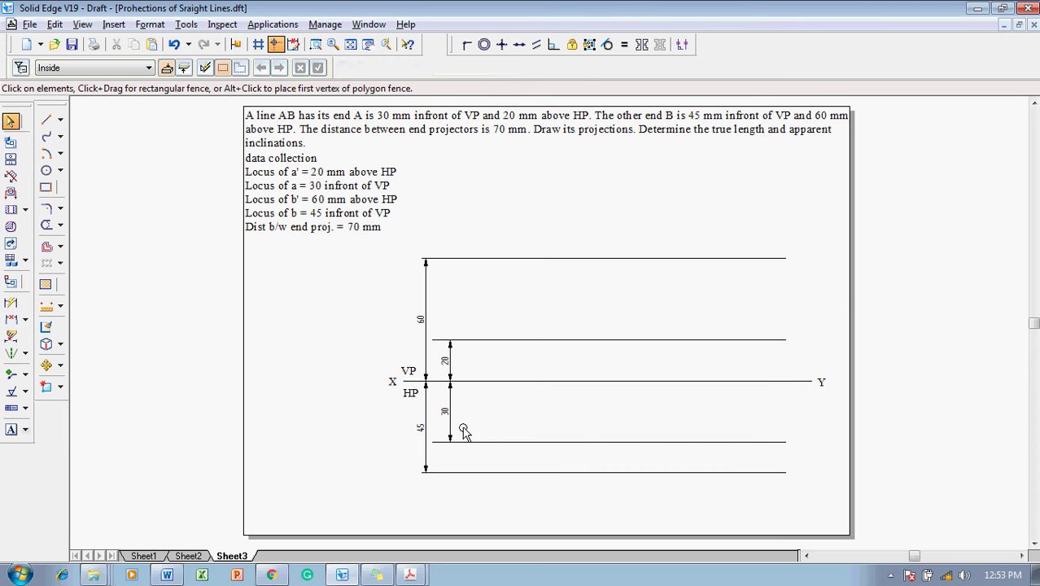
left_click(410, 394)
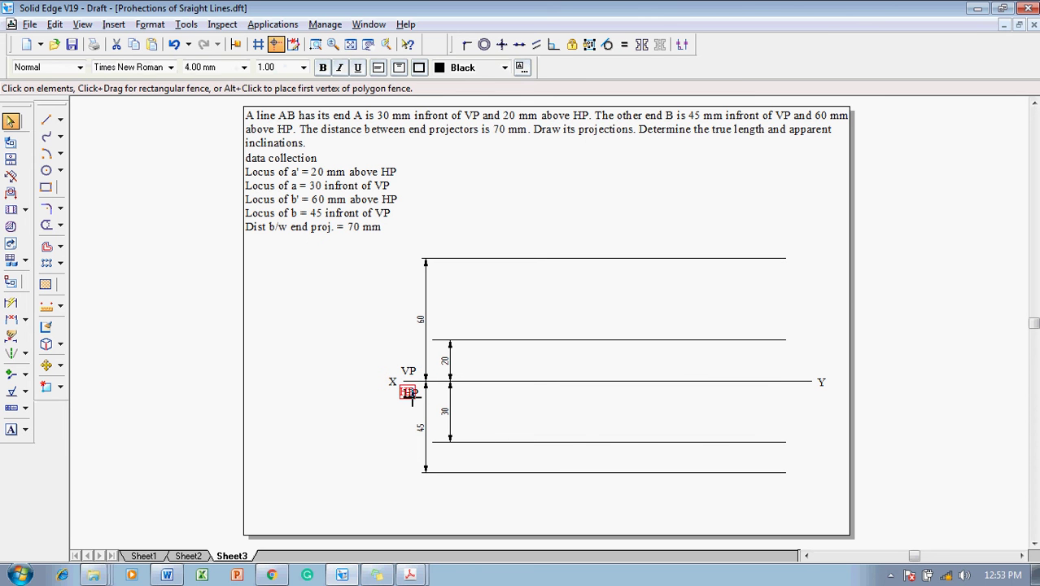
Draw 0.13 mm vertical projectors joining the 20/30 mm lines and the 60/45 mm lines.
left_click(536, 442)
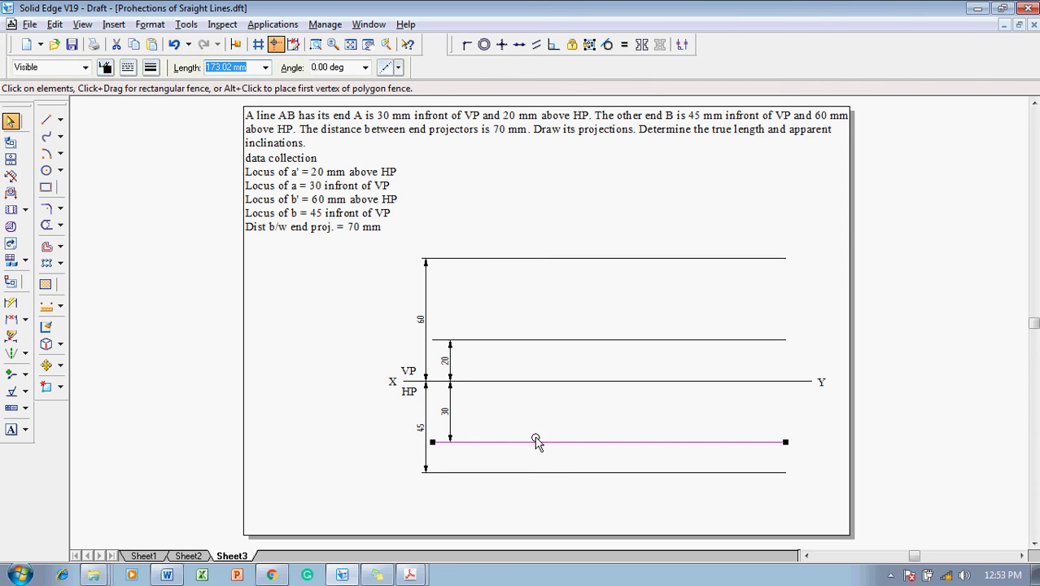
key("Escape")
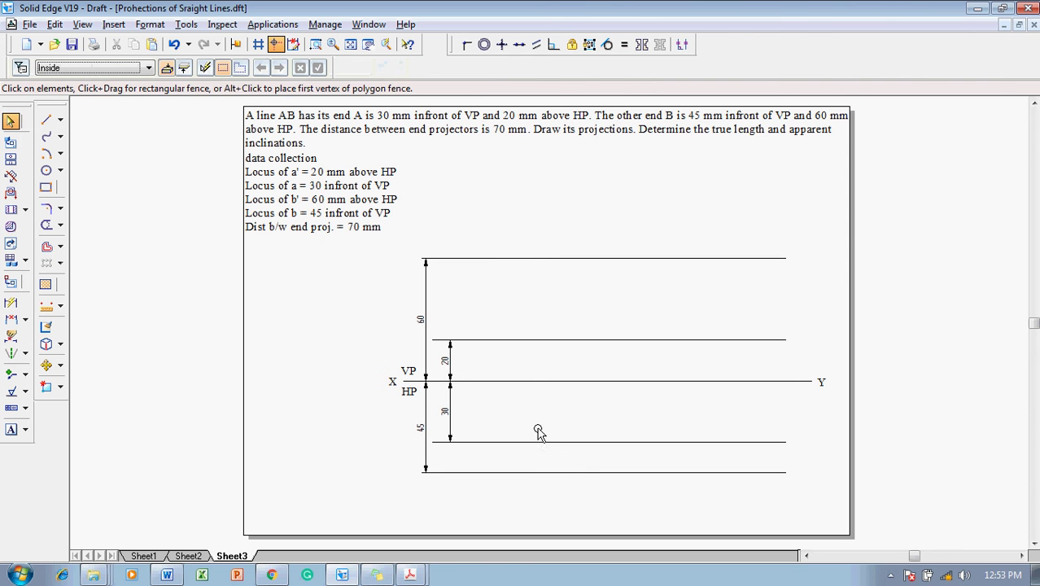
left_click(45, 121)
left_click(152, 68)
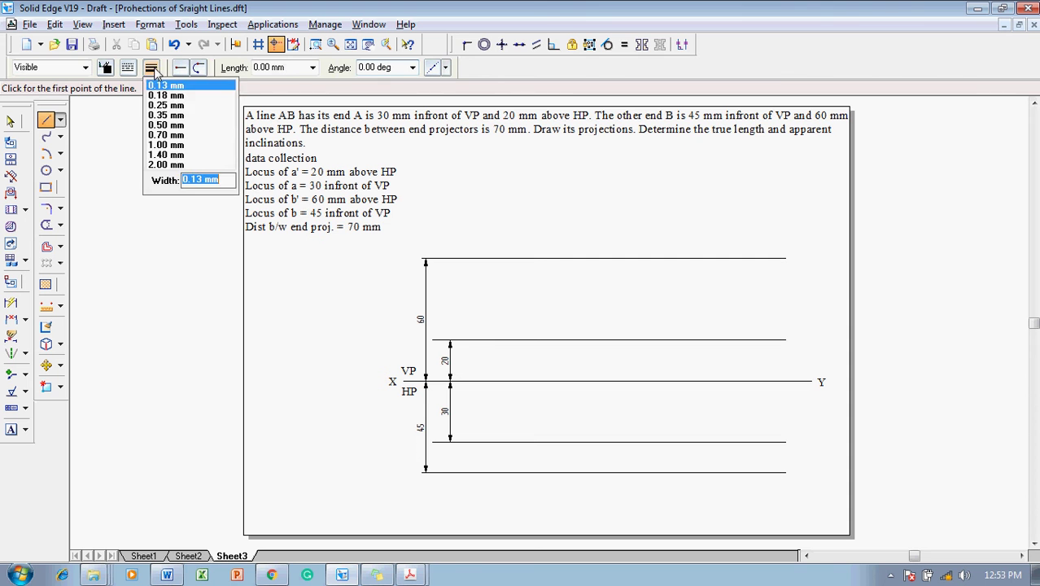
left_click(166, 86)
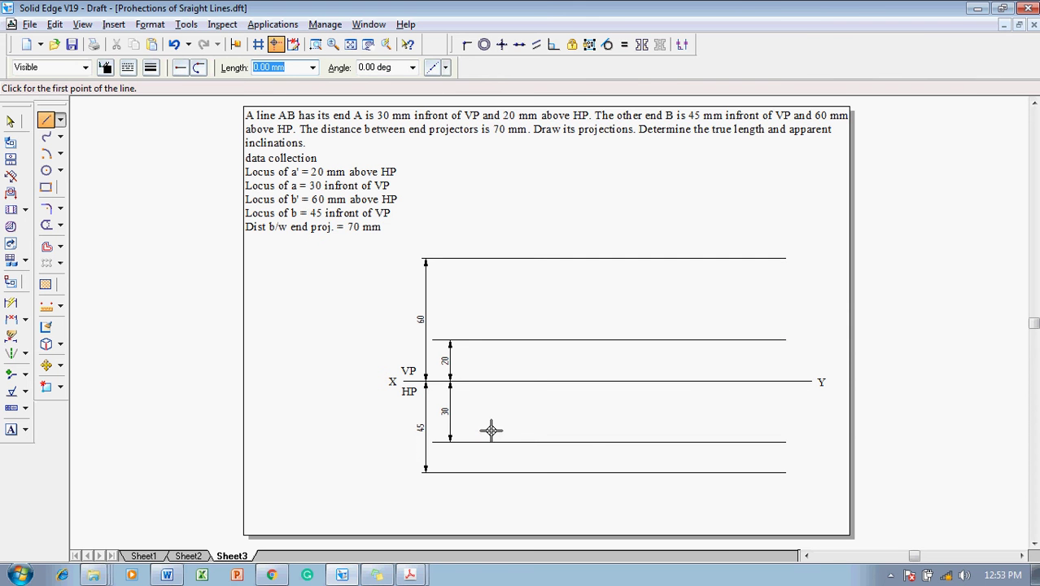
left_click(491, 339)
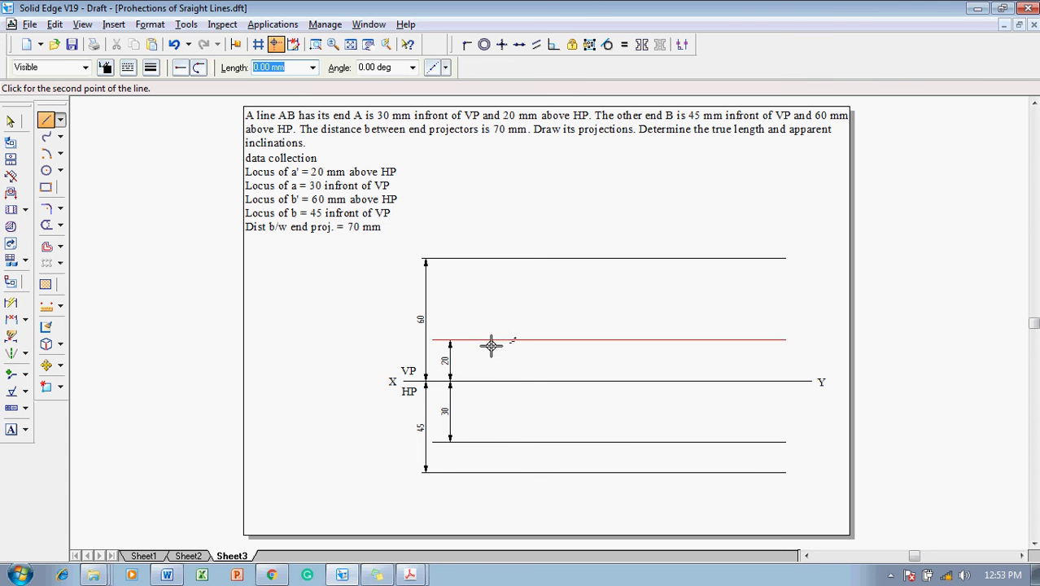
left_click(492, 440)
right_click(504, 430)
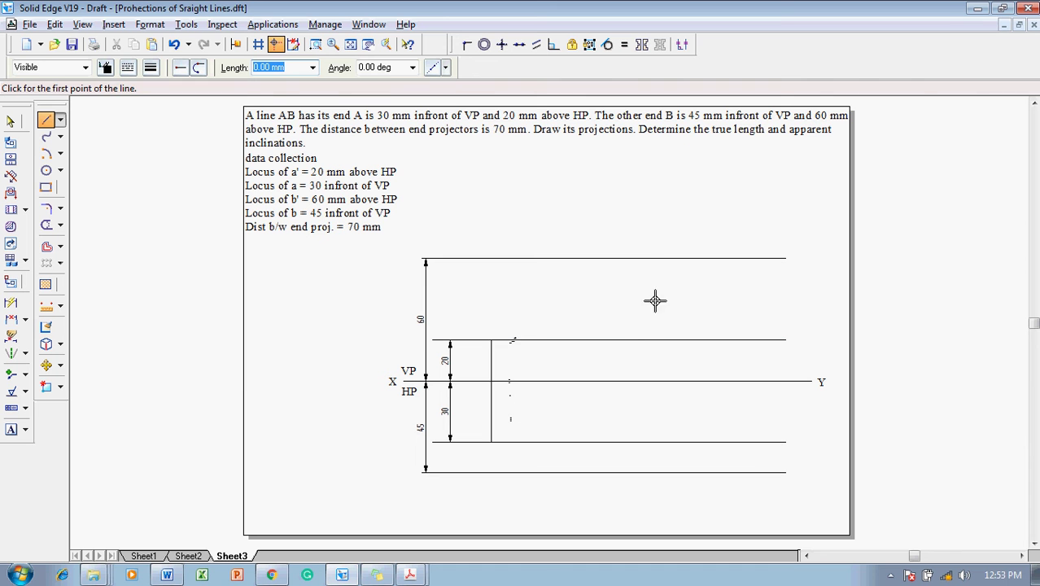
left_click(641, 260)
left_click(641, 471)
key("Escape")
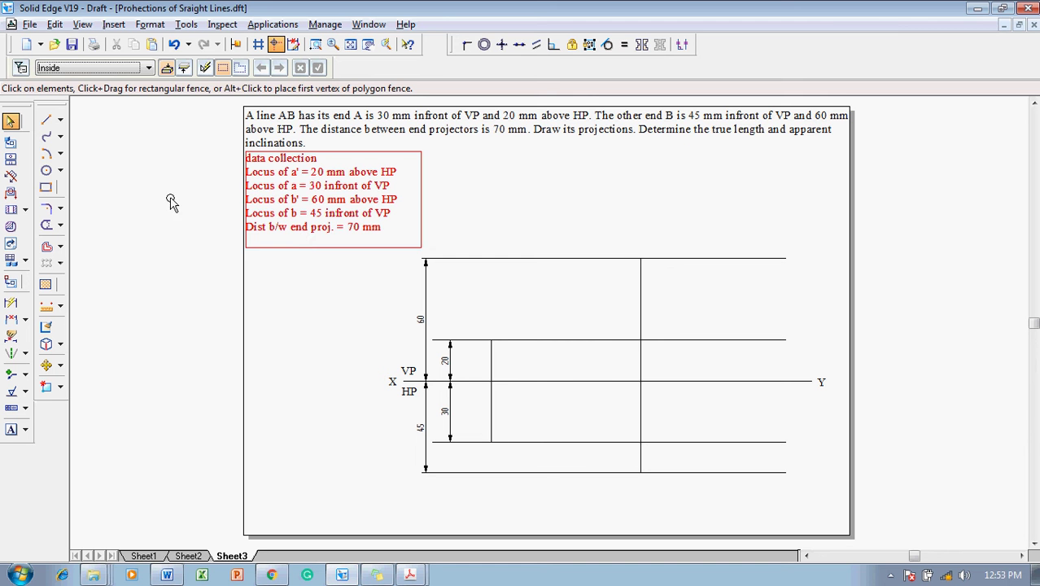
Add a 70 mm distance dimension between the two projectors below the drawing.
left_click(11, 320)
left_click(491, 410)
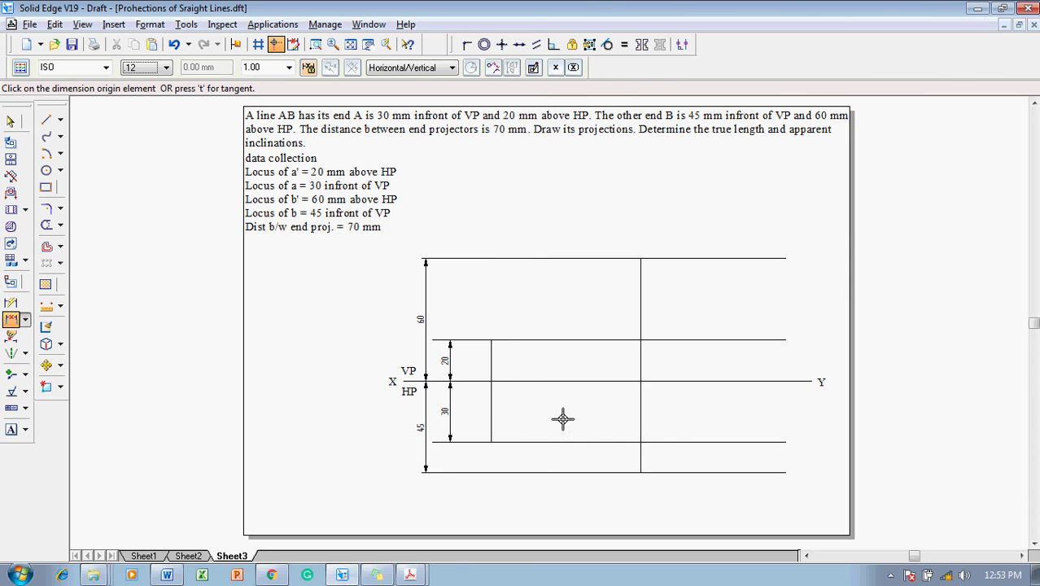
left_click(640, 417)
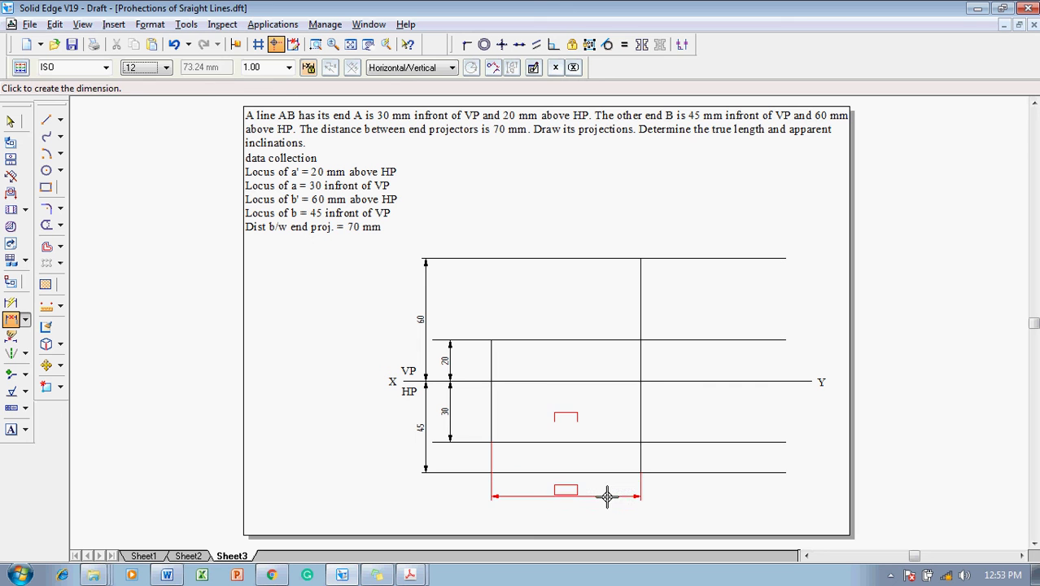
left_click(609, 498)
type("70")
key("Return")
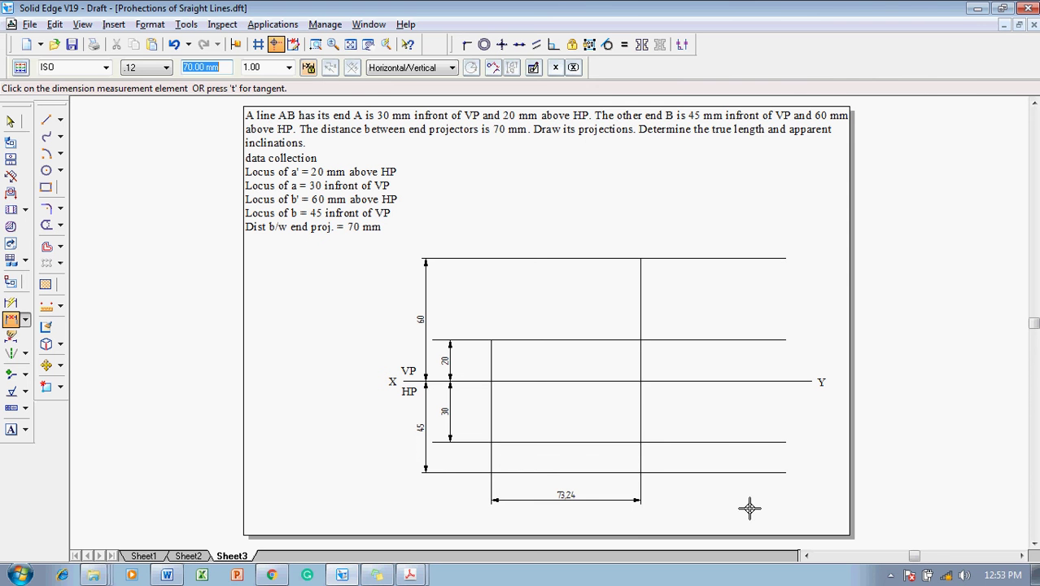
key("Escape")
left_click(632, 502)
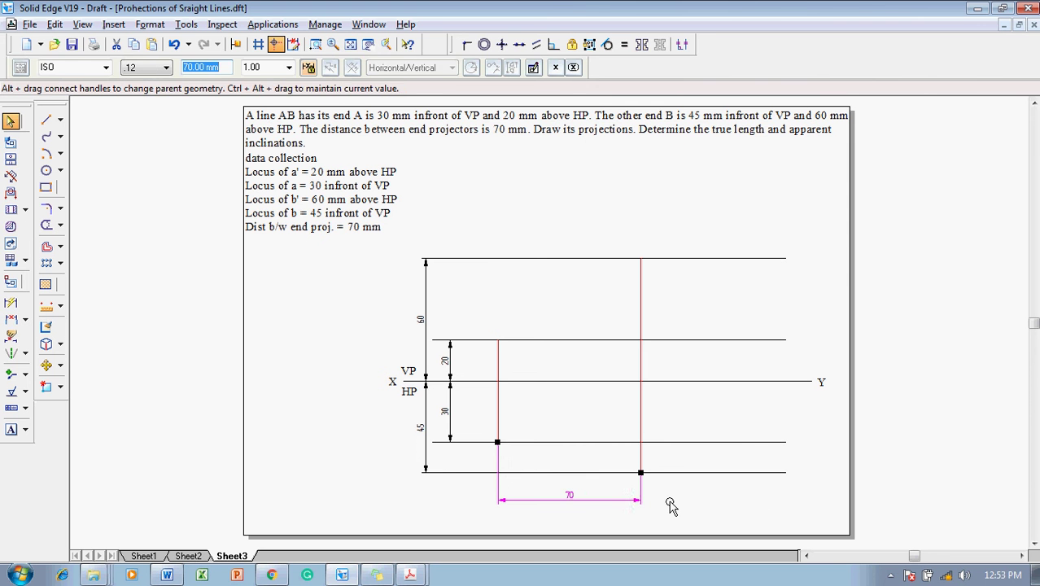
left_click(671, 506)
scroll(671, 506, "up", 1)
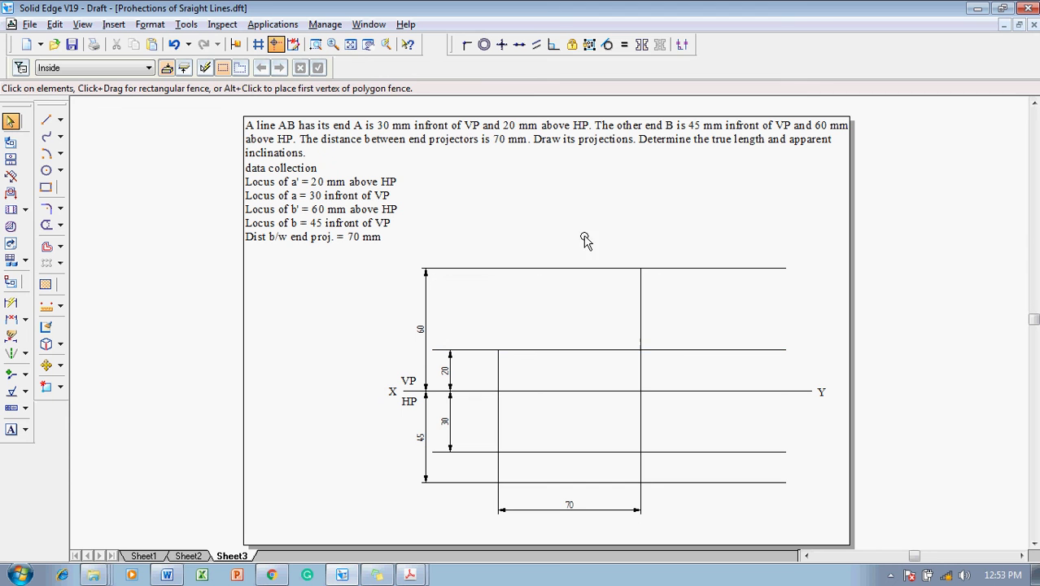
scroll(542, 198, "down", 1)
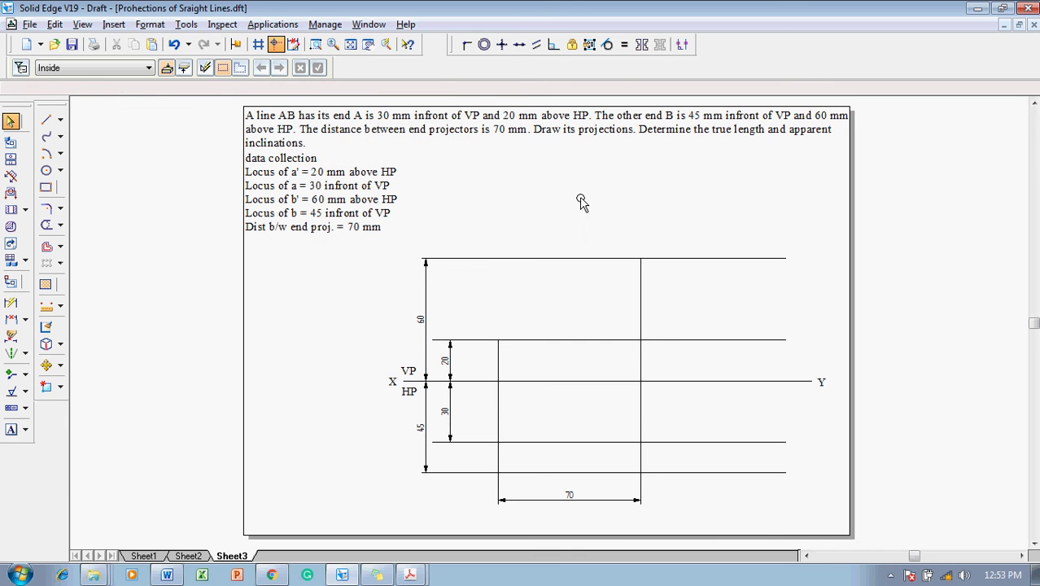
scroll(511, 297, "up", 1)
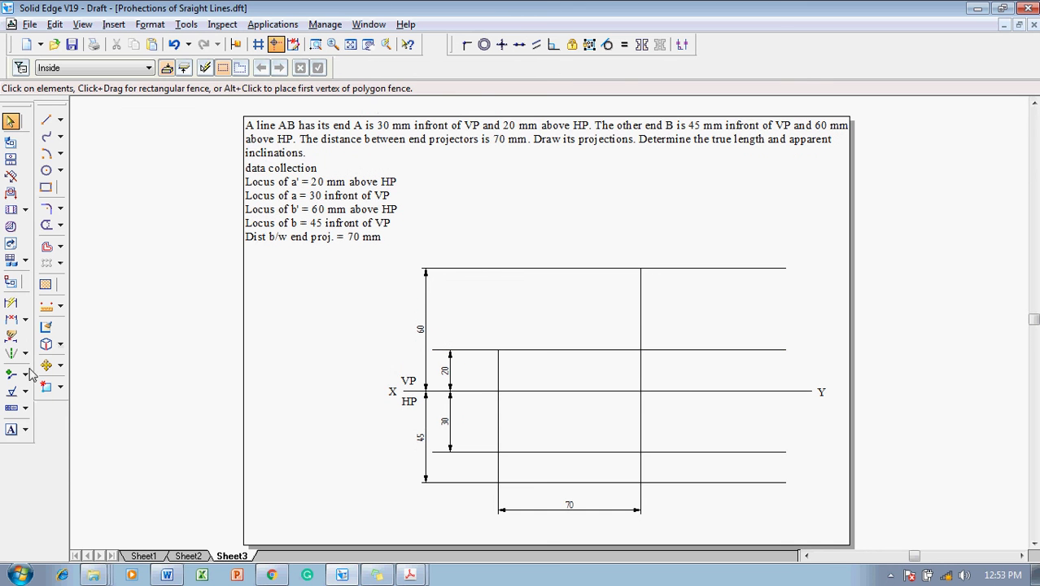
left_click(14, 429)
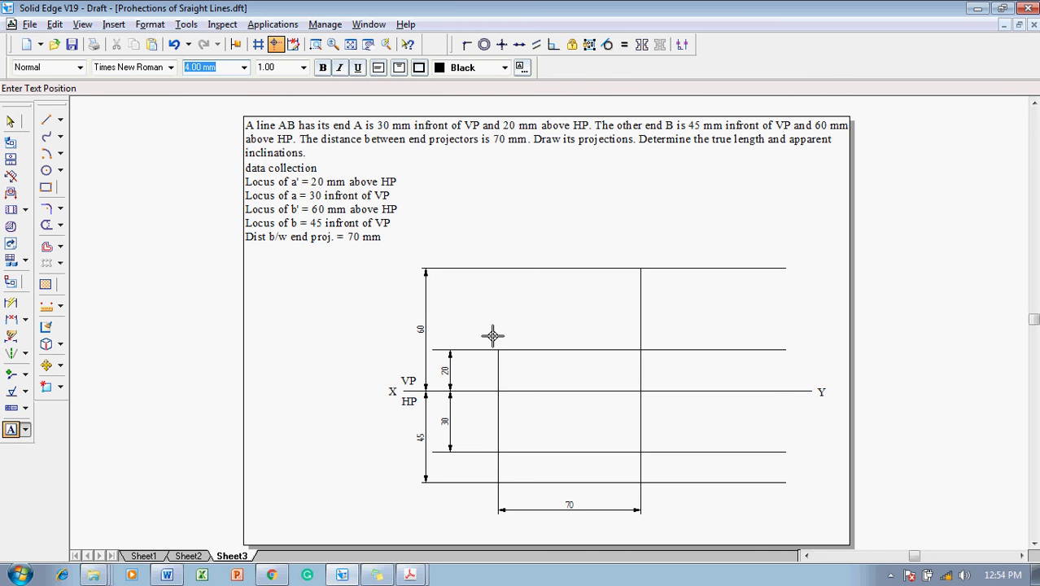
Cancel a mistaken a' entry and dismiss the invalid unit warning.
type("a")
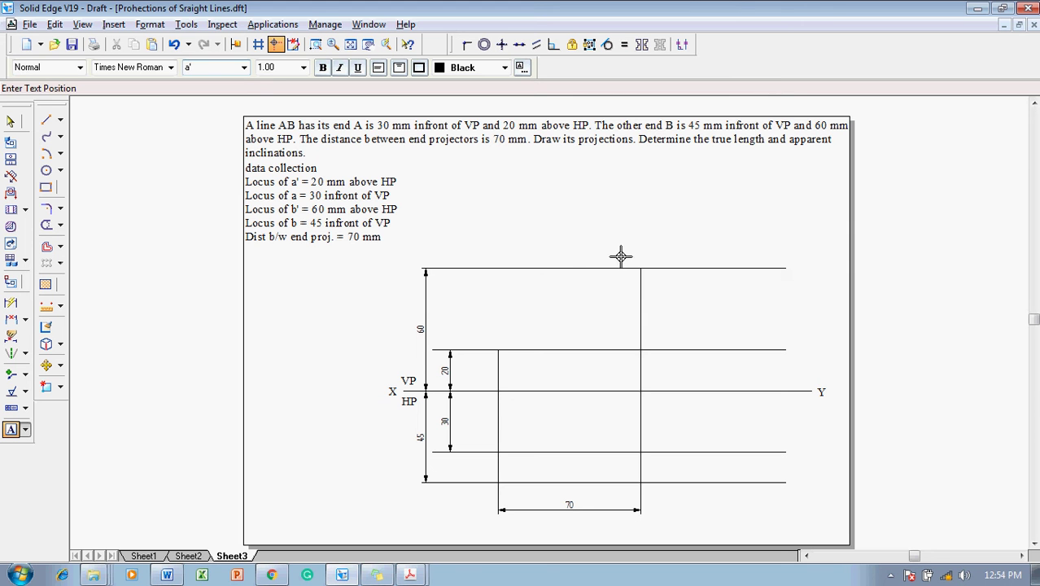
type("'")
key("Return")
left_click(575, 322)
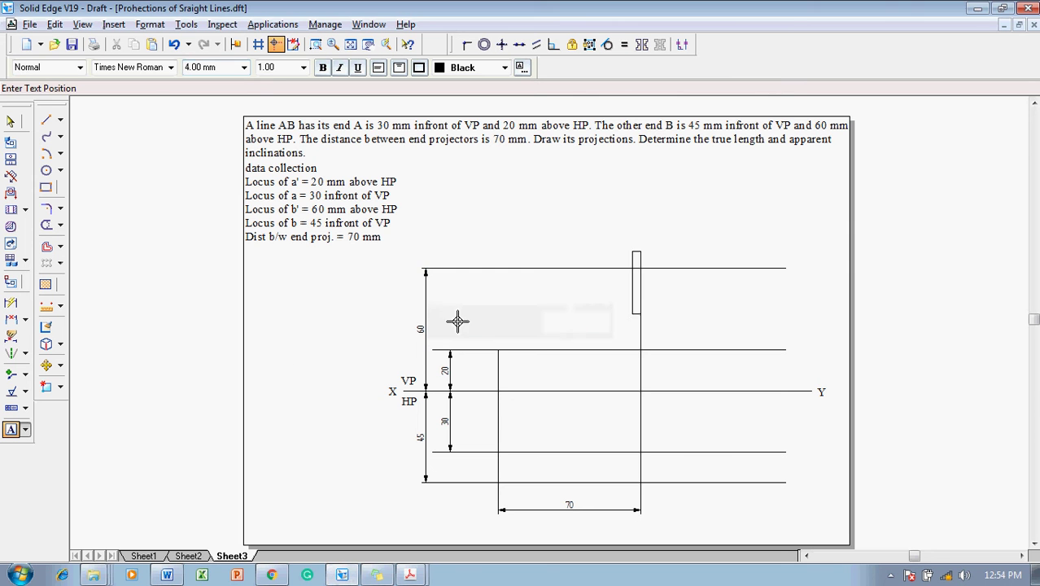
left_click(14, 429)
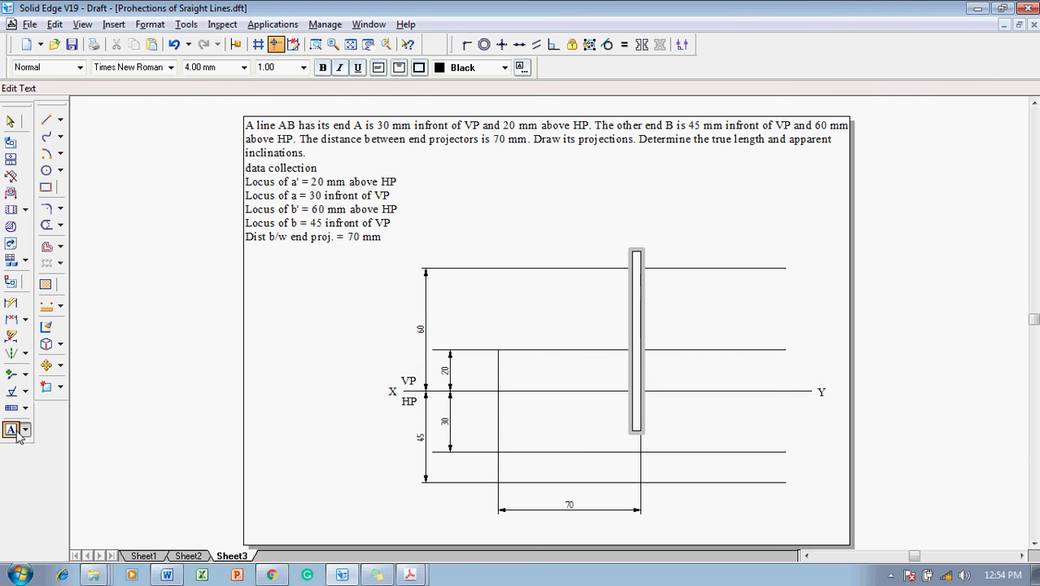
key("Escape")
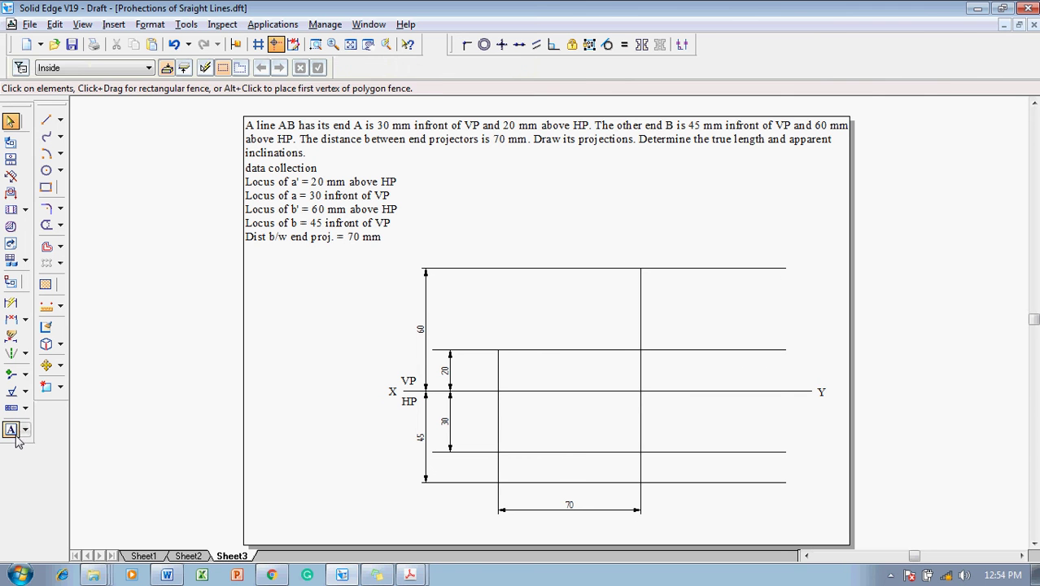
Label the left projector's upper end a' and its lower end a.
left_click(11, 430)
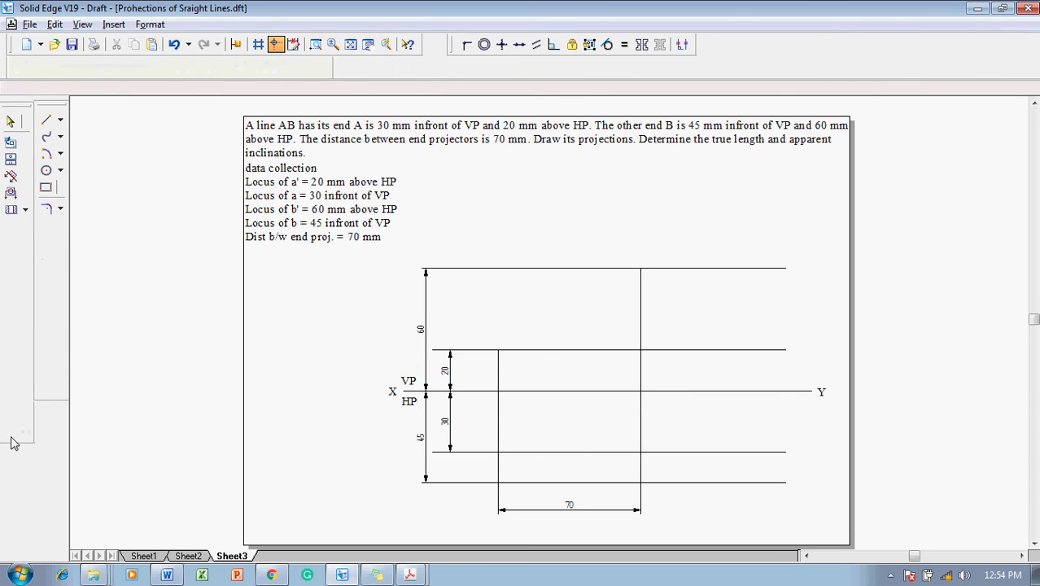
left_click(486, 334)
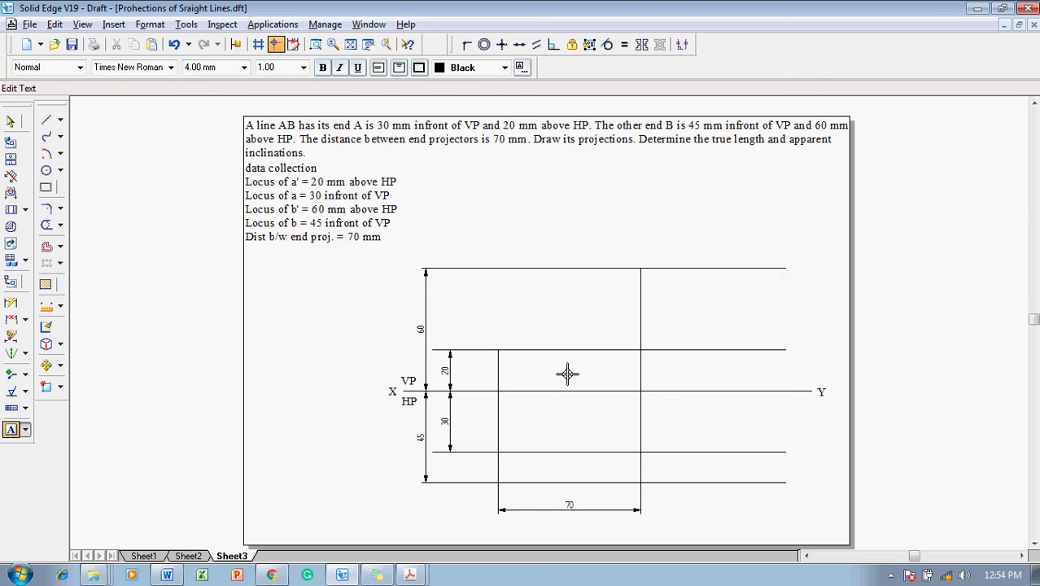
type("a'")
left_click(490, 440)
type("a")
key("Escape")
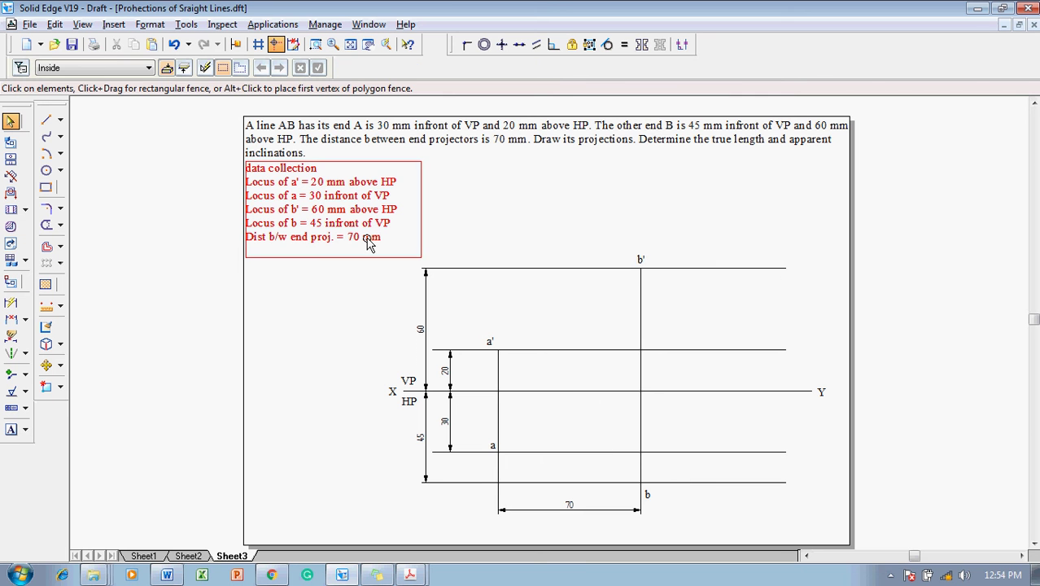
Draw the front view line from a' to b' with 0.13 mm width.
left_click(48, 121)
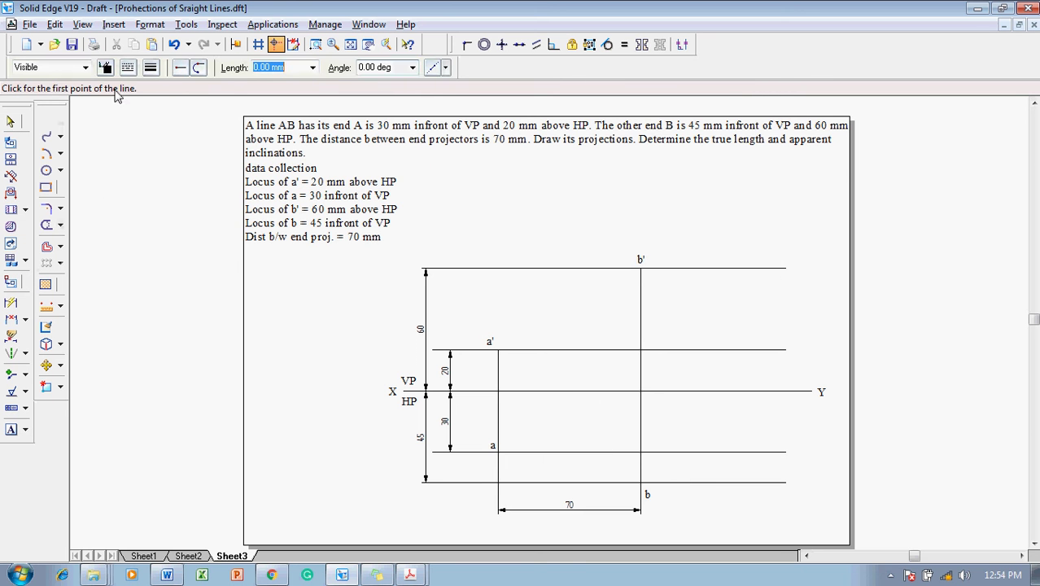
left_click(150, 67)
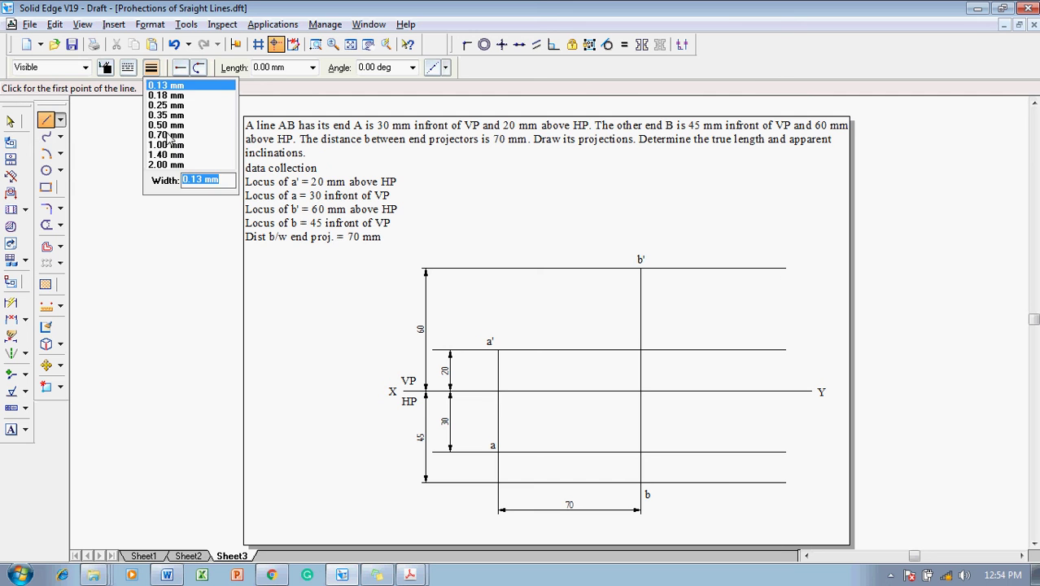
left_click(167, 131)
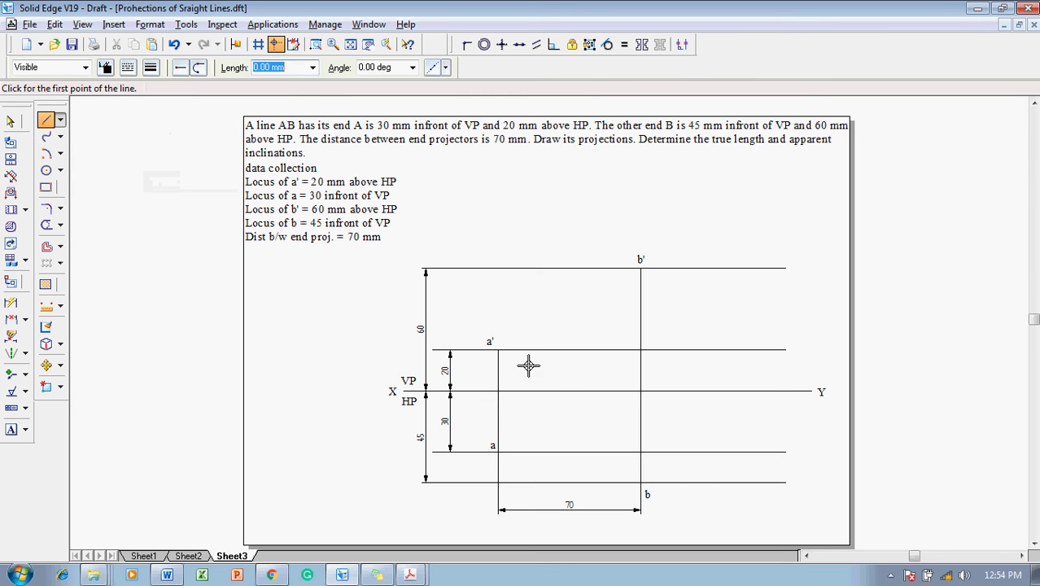
left_click(498, 349)
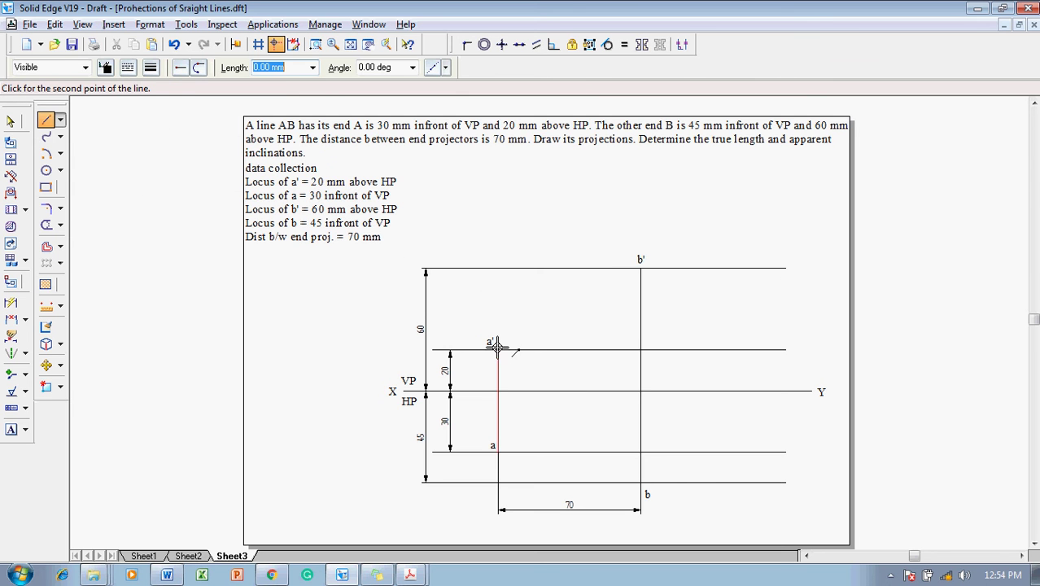
left_click(642, 269)
right_click(687, 287)
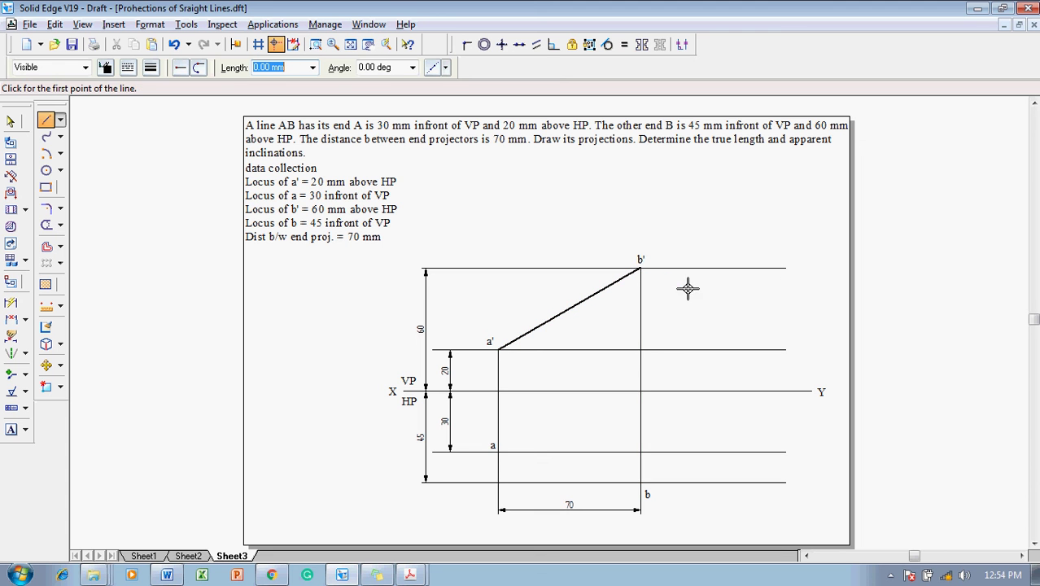
Draw the top view line from a to b and check its length.
left_click(499, 453)
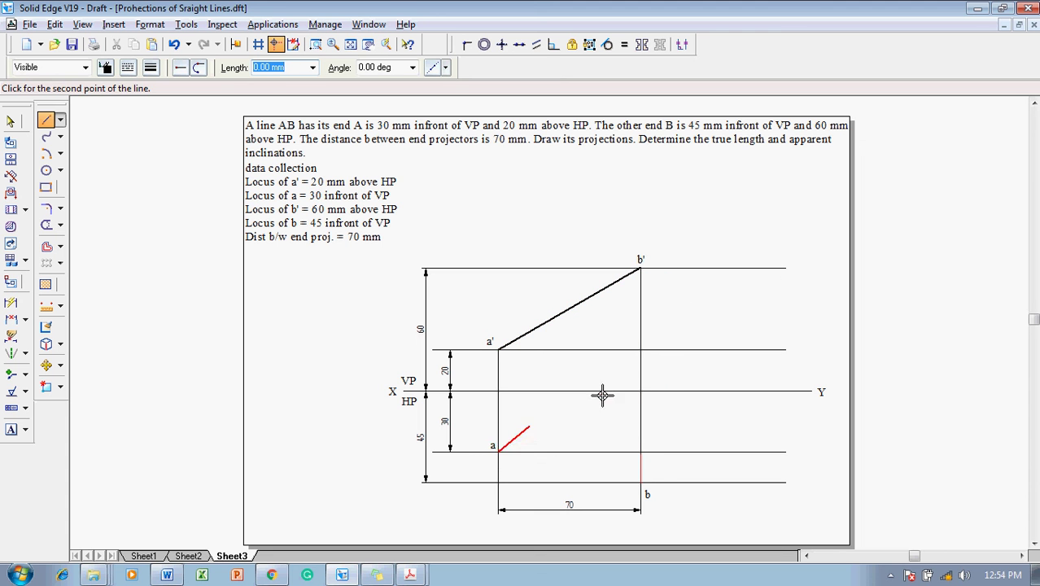
left_click(641, 482)
right_click(660, 465)
key("Escape")
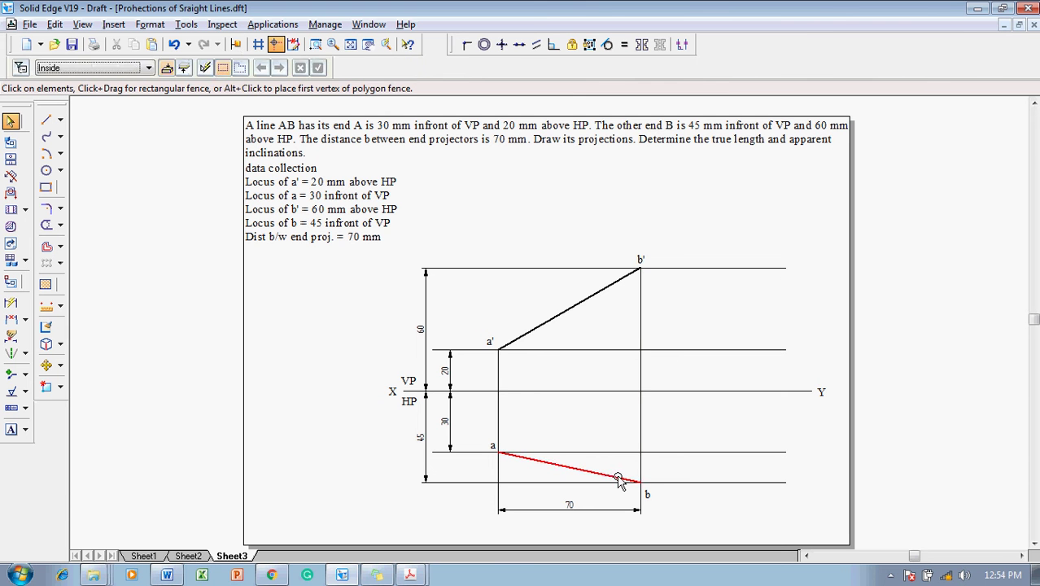
left_click(619, 478)
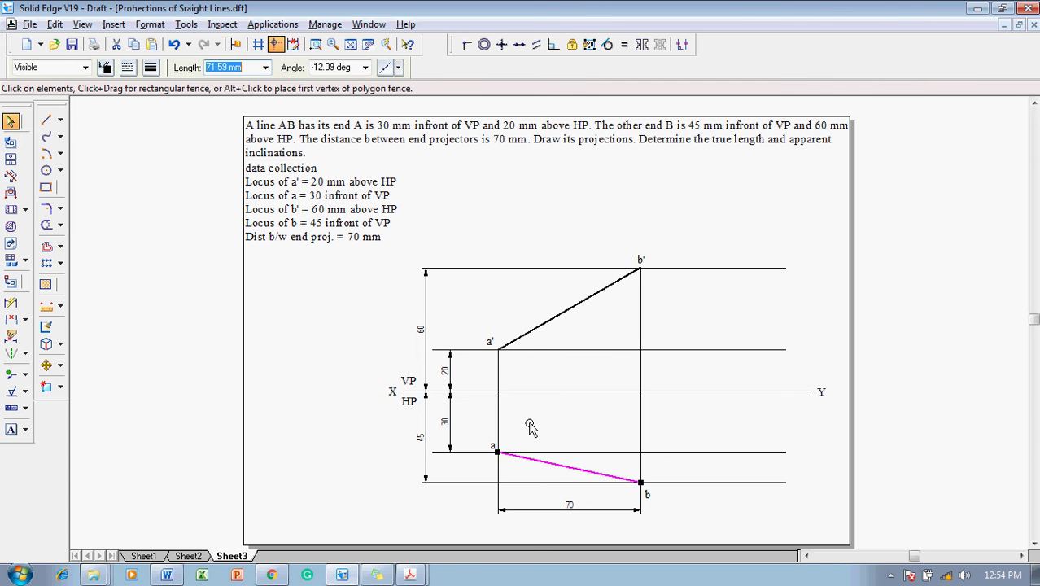
left_click(602, 309)
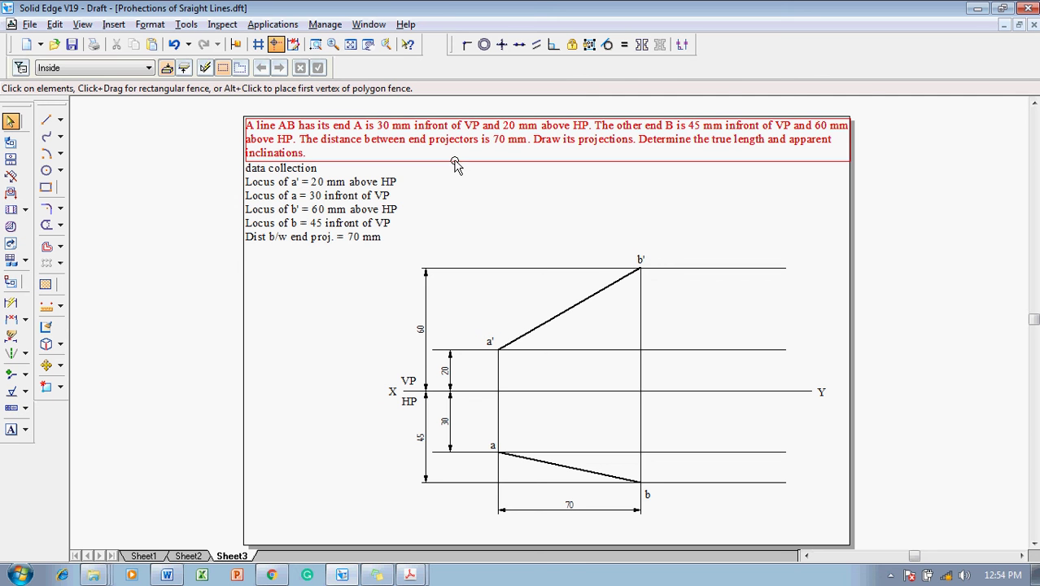
Draw a 71.59 mm arc centred at a from b up to the horizontal through a.
left_click(47, 153)
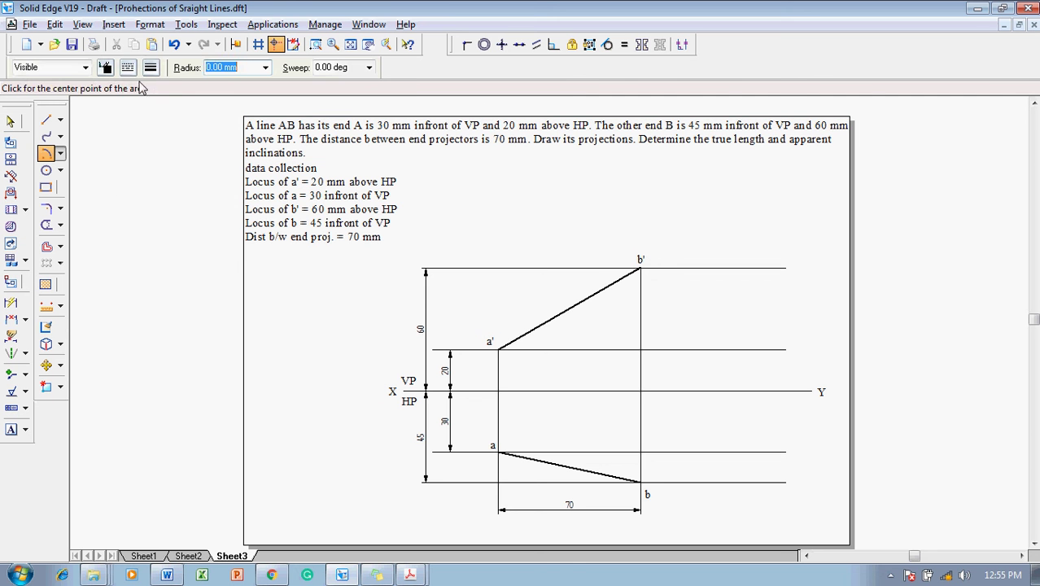
left_click(151, 67)
left_click(498, 452)
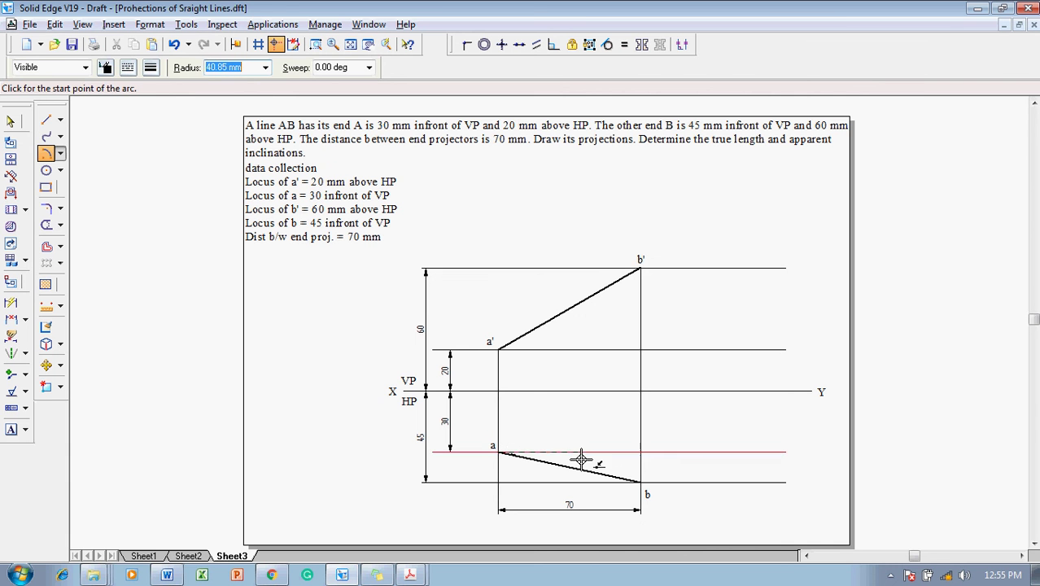
left_click(641, 482)
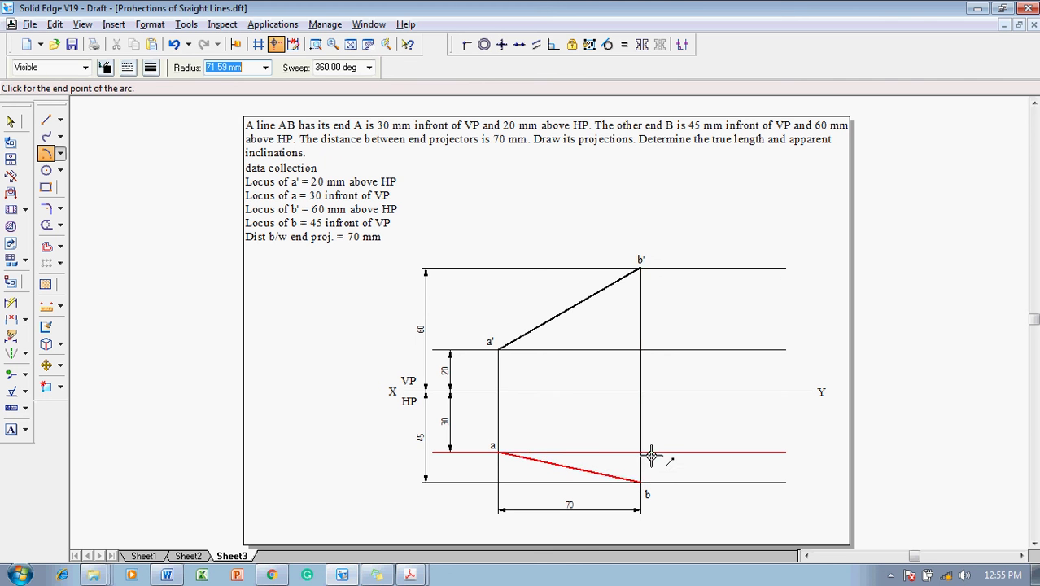
left_click(651, 453)
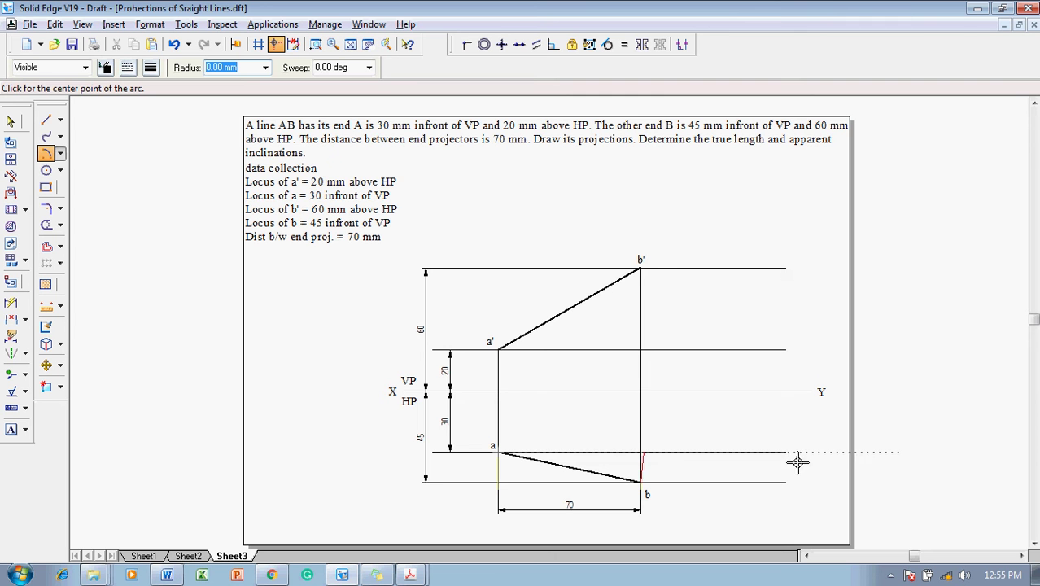
Draw a 90° vertical projector from the arc's end up to the horizontal through b'.
left_click(45, 120)
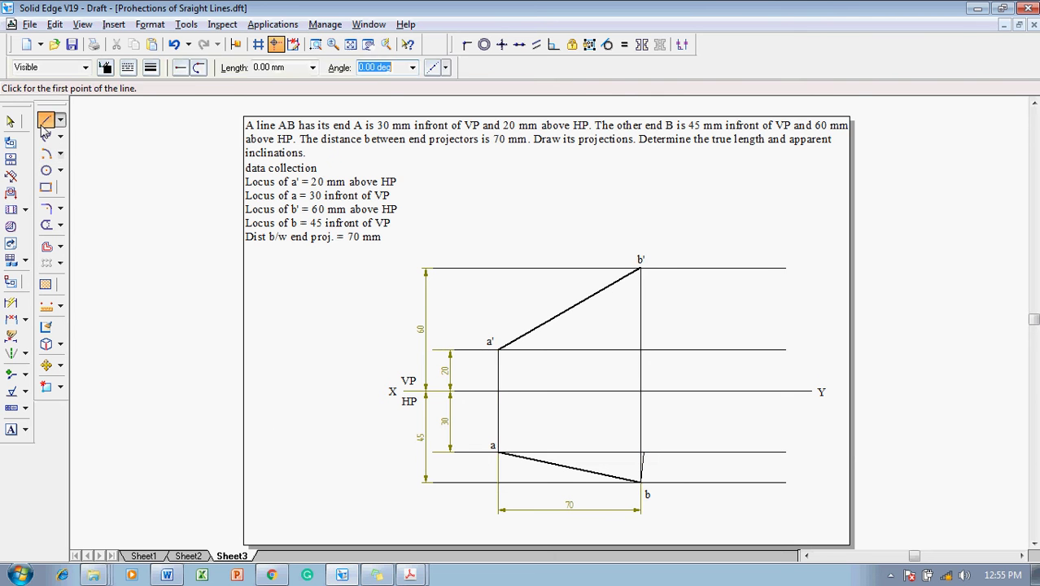
left_click(646, 452)
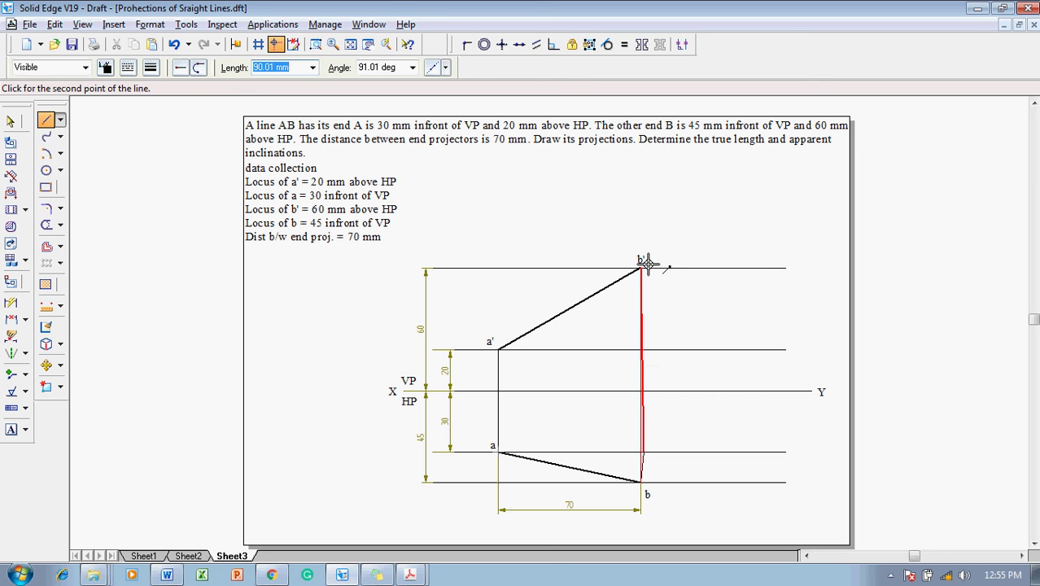
left_click(399, 67)
type(".96")
key("Return")
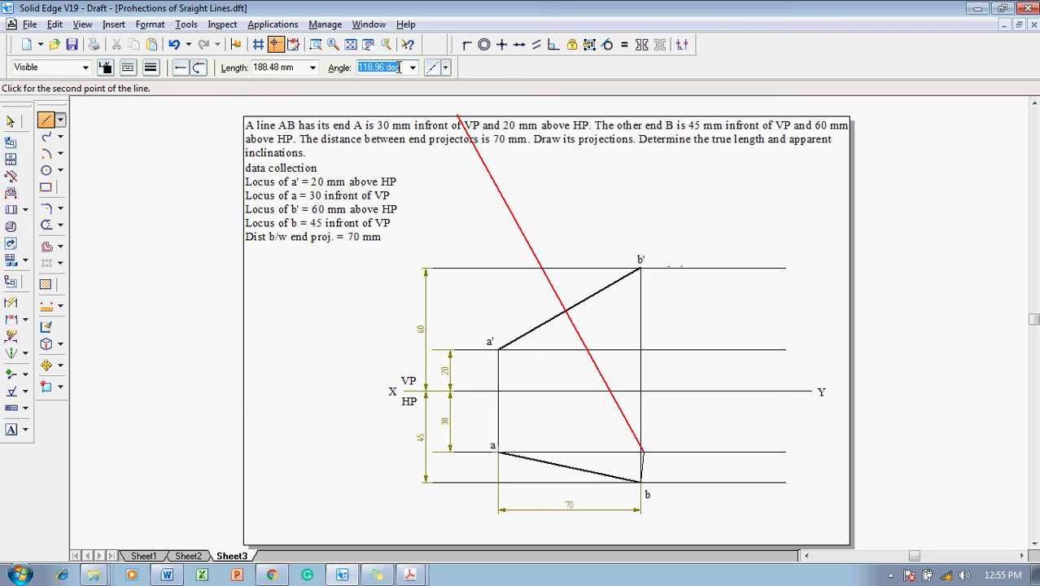
type("90")
key("Return")
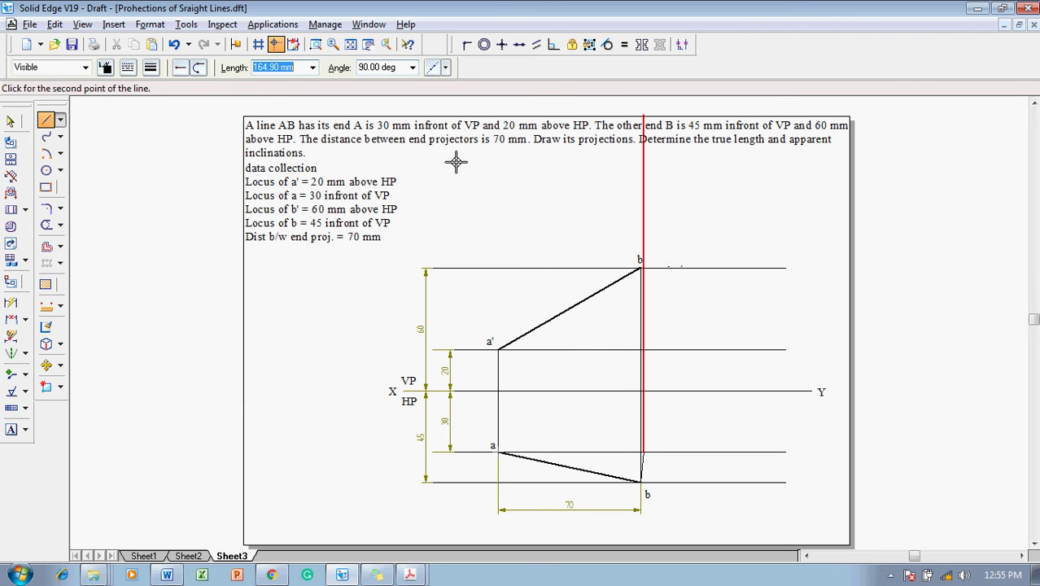
left_click(684, 270)
key("Escape")
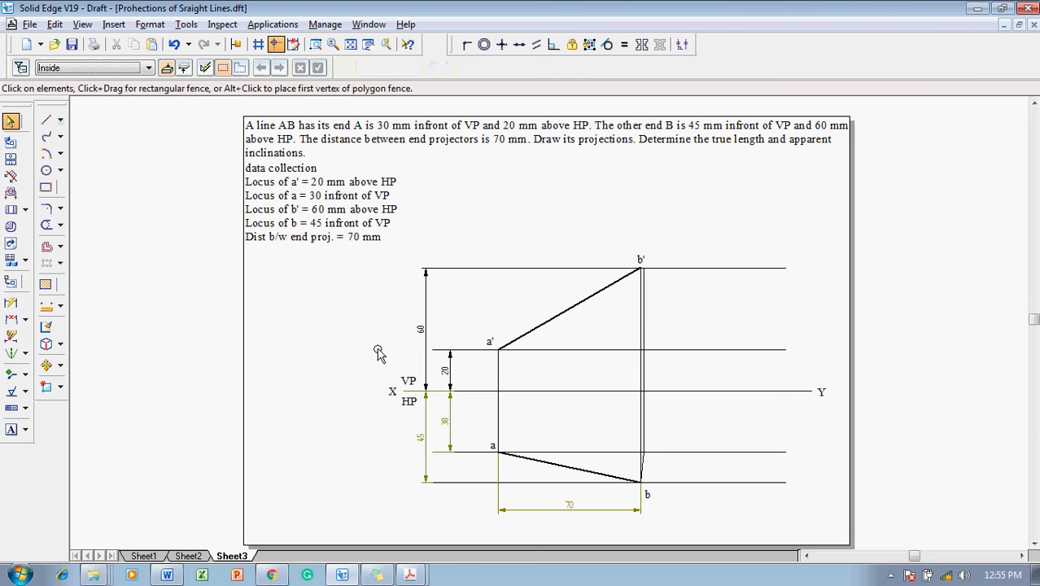
Add the b1 label beside the arc's end.
left_click(16, 430)
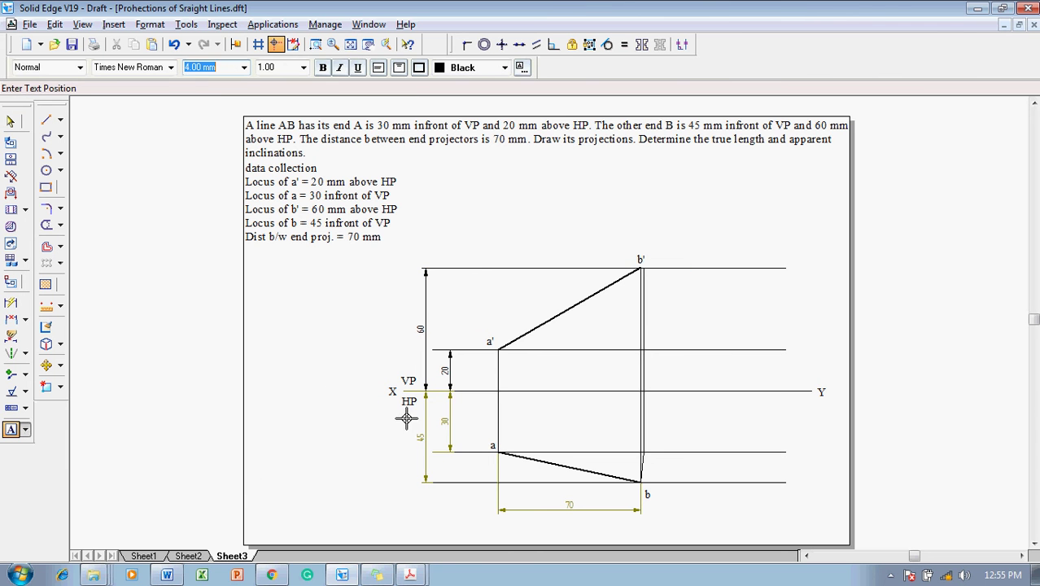
left_click(650, 436)
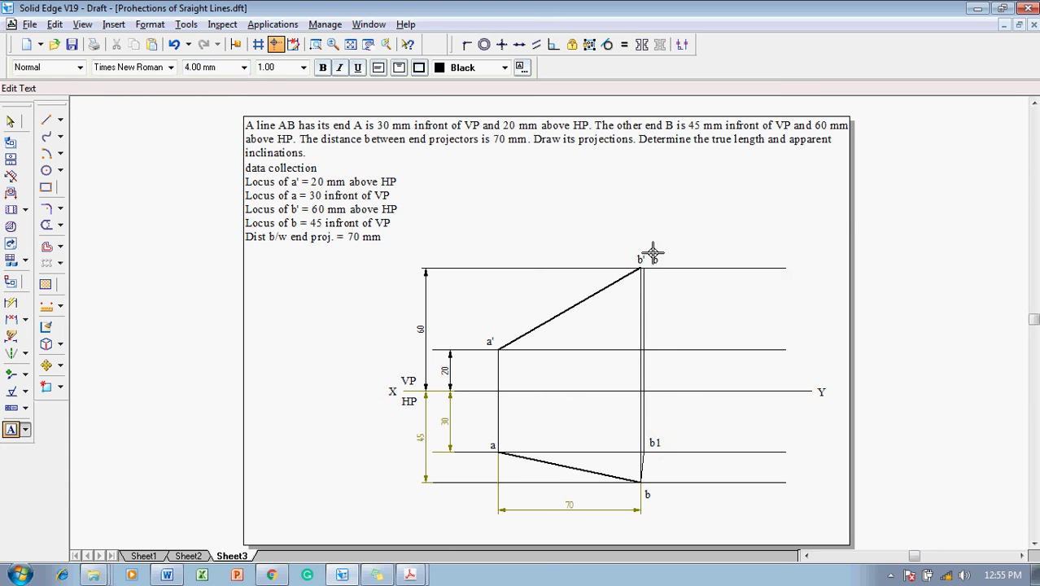
key("Escape")
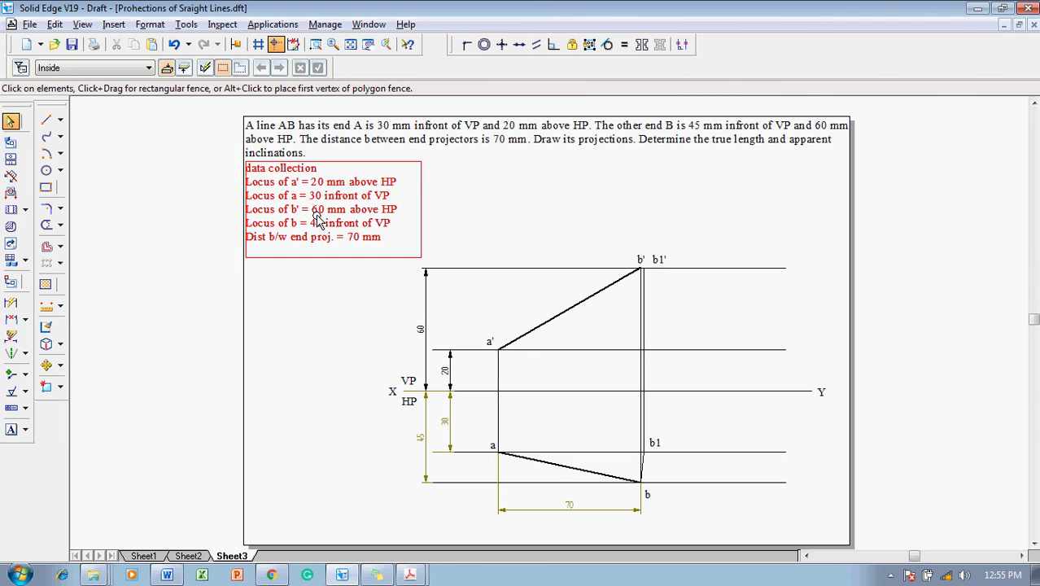
Draw the 0.13 mm true-length line a'b1', 82.01 mm long at 29.19°.
left_click(46, 120)
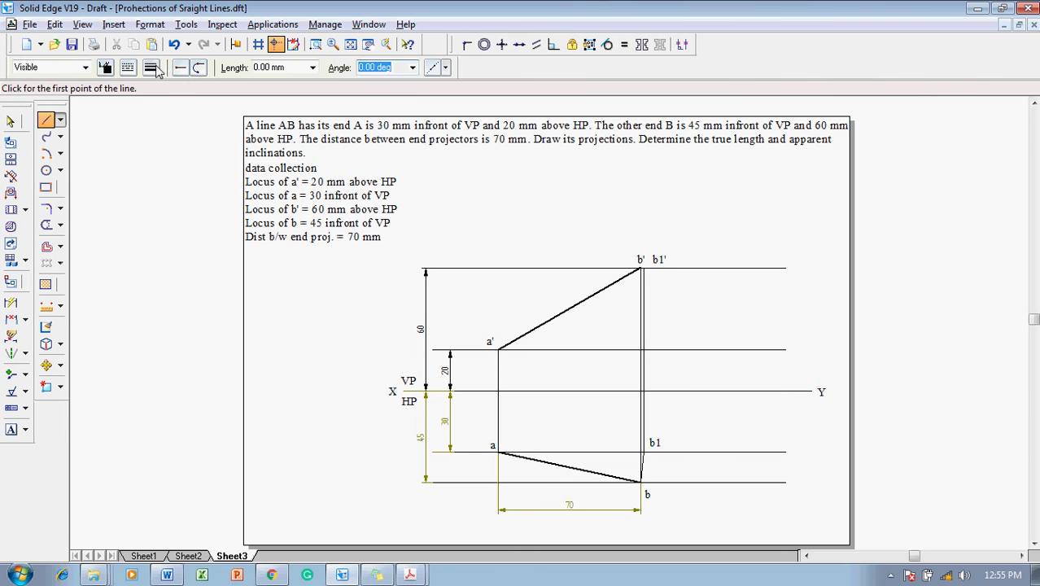
left_click(153, 69)
left_click(166, 116)
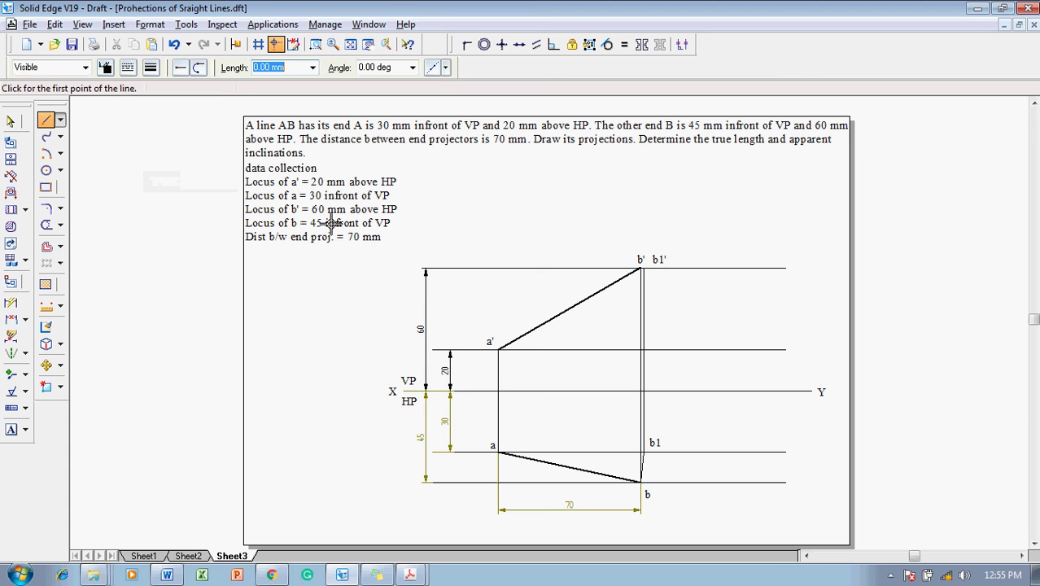
left_click(499, 348)
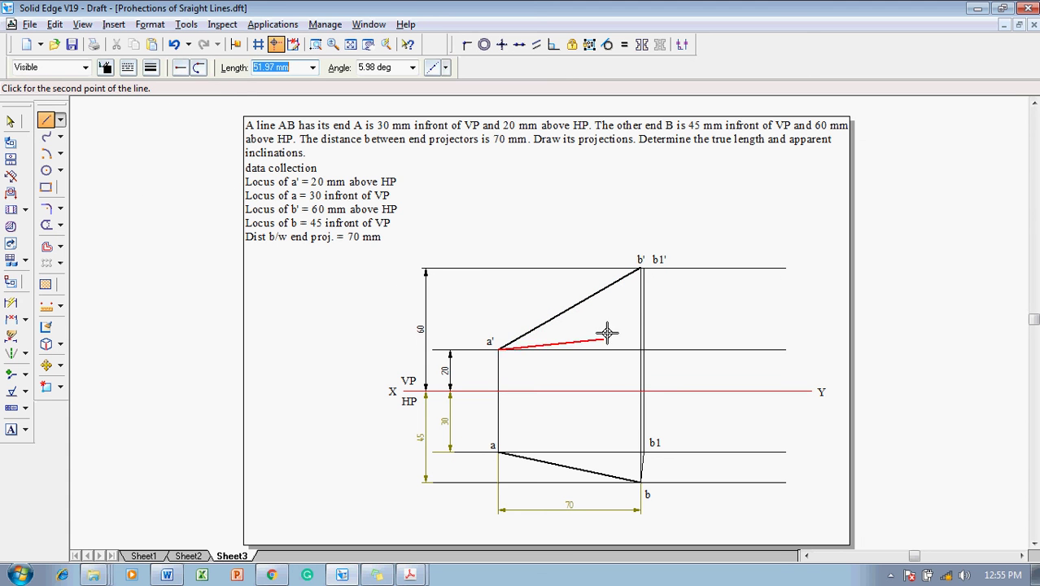
left_click(642, 268)
right_click(667, 284)
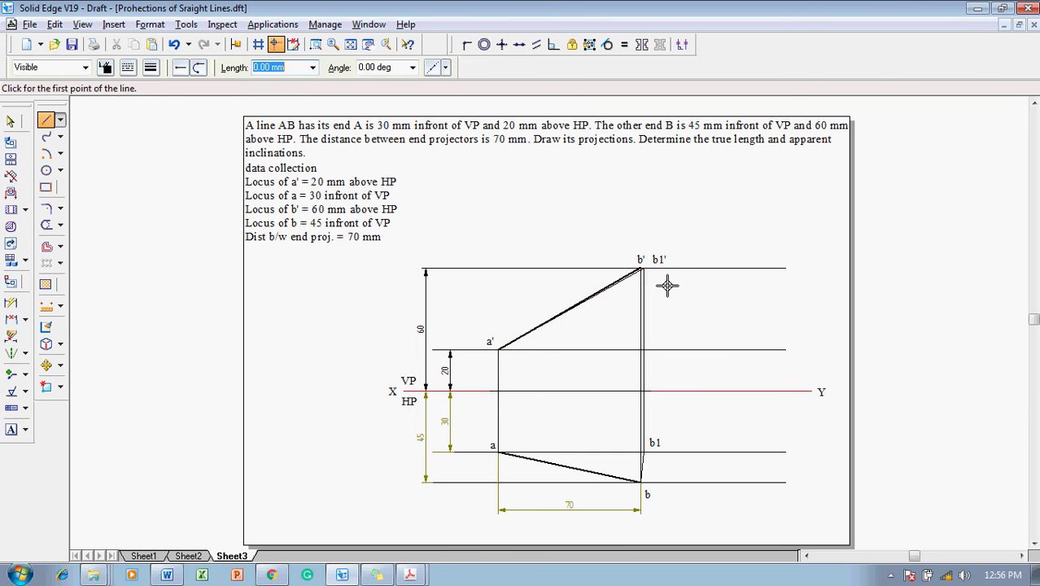
key("Escape")
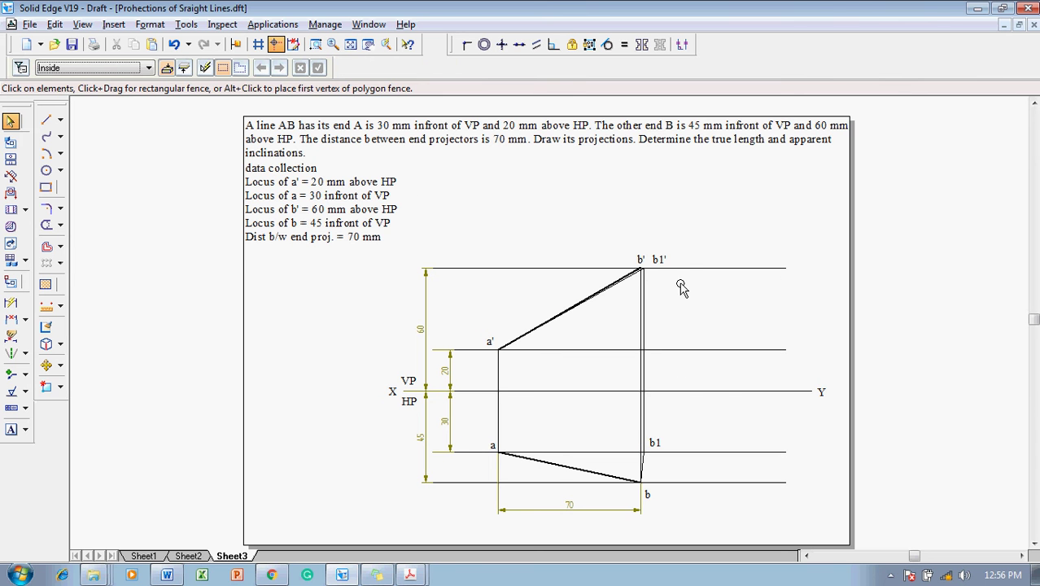
Swing an 80.62 mm radius arc about a' from b' down to the a' horizontal line.
left_click(47, 154)
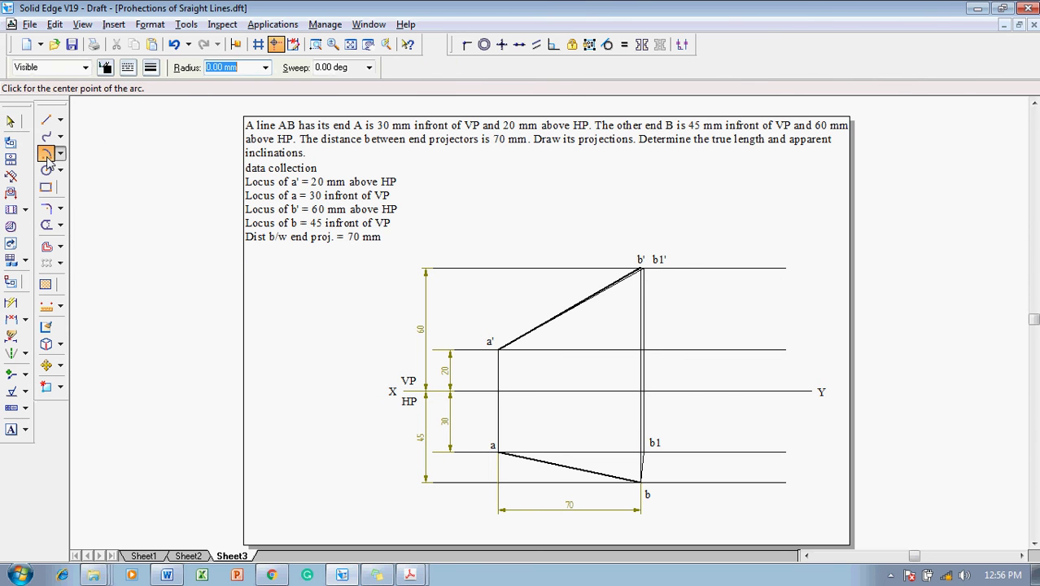
left_click(150, 66)
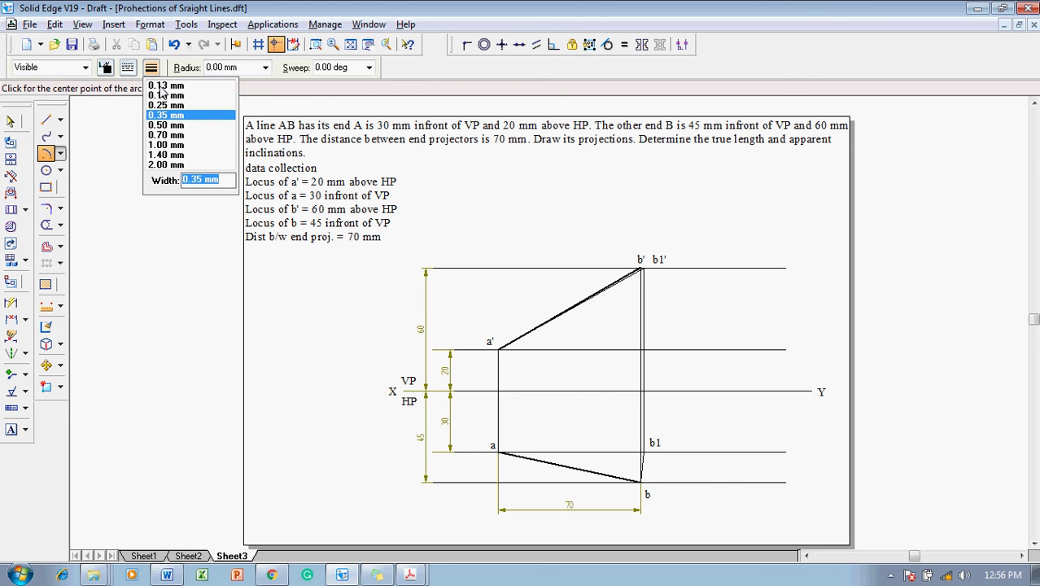
left_click(162, 92)
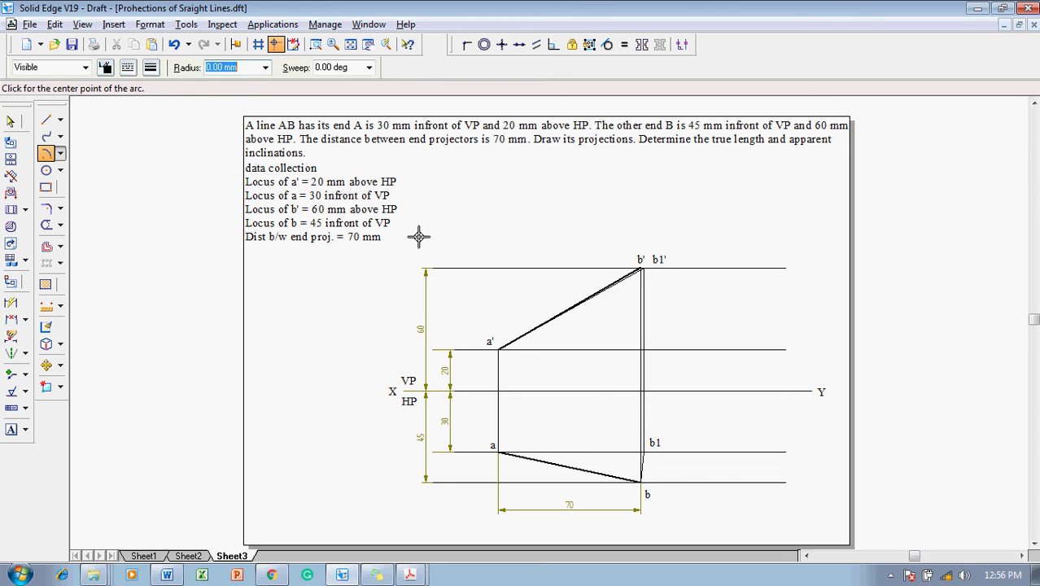
left_click(498, 348)
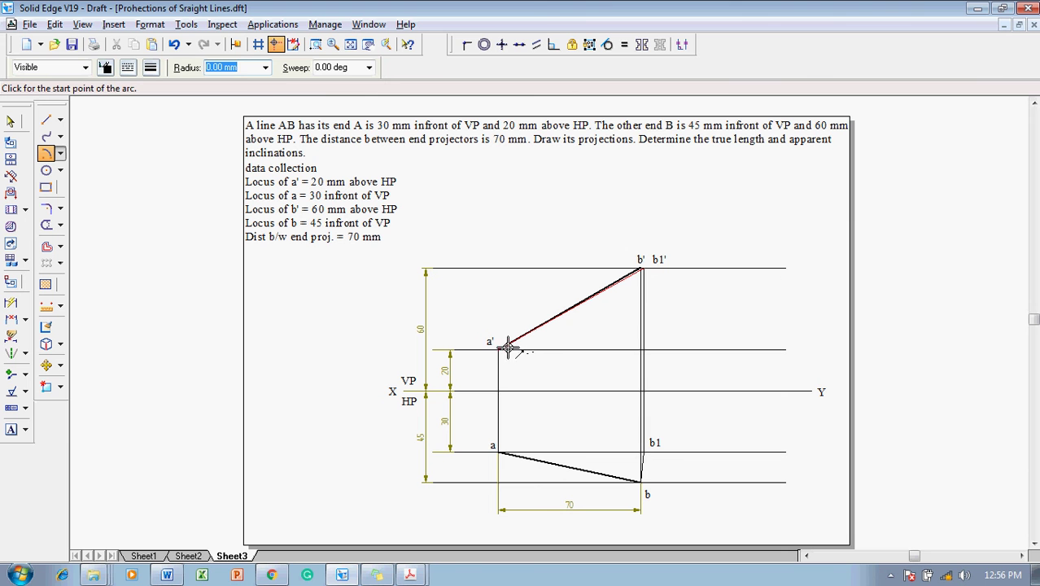
left_click(642, 269)
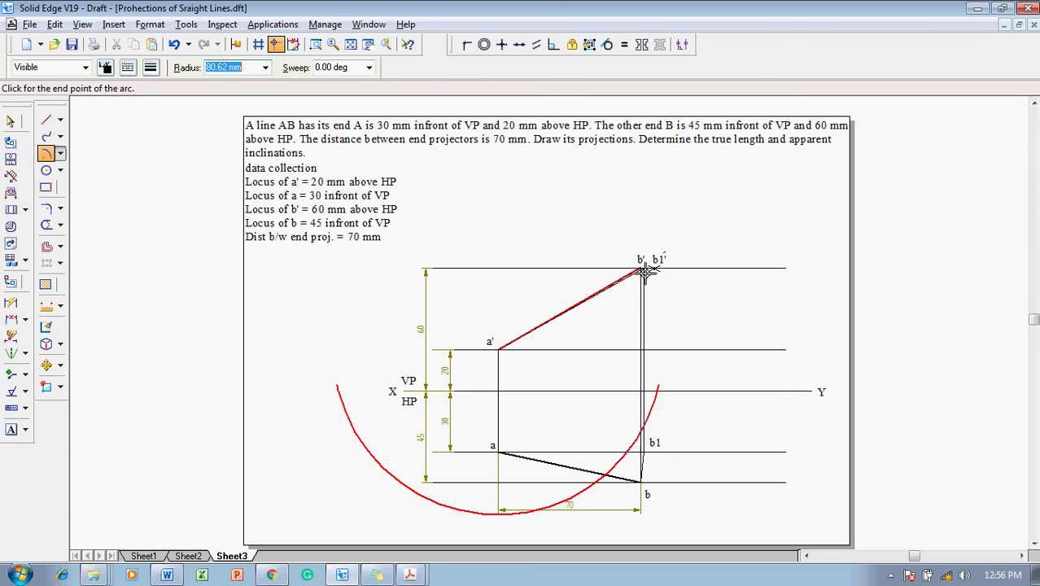
left_click(666, 350)
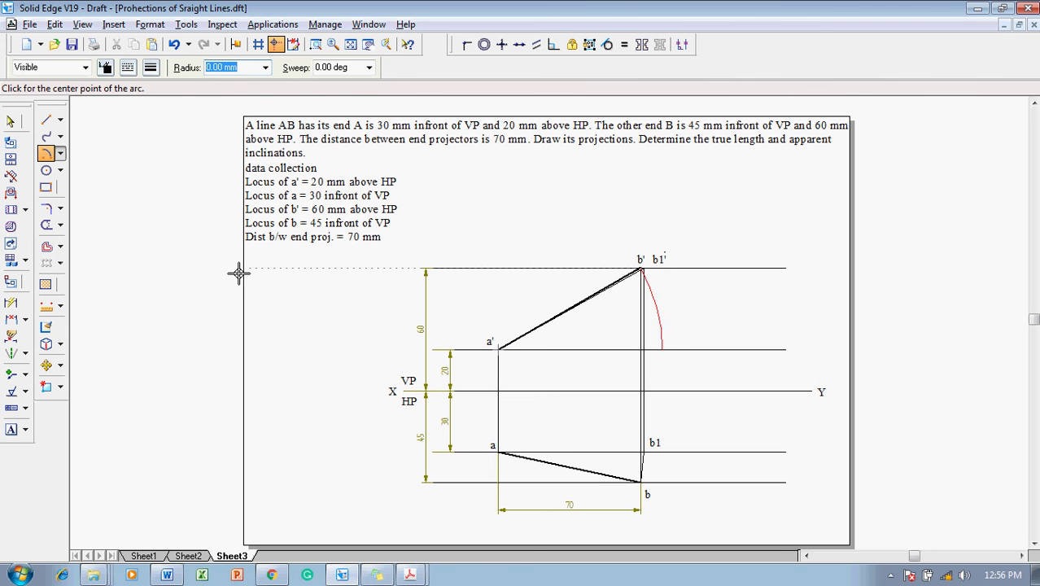
left_click(12, 429)
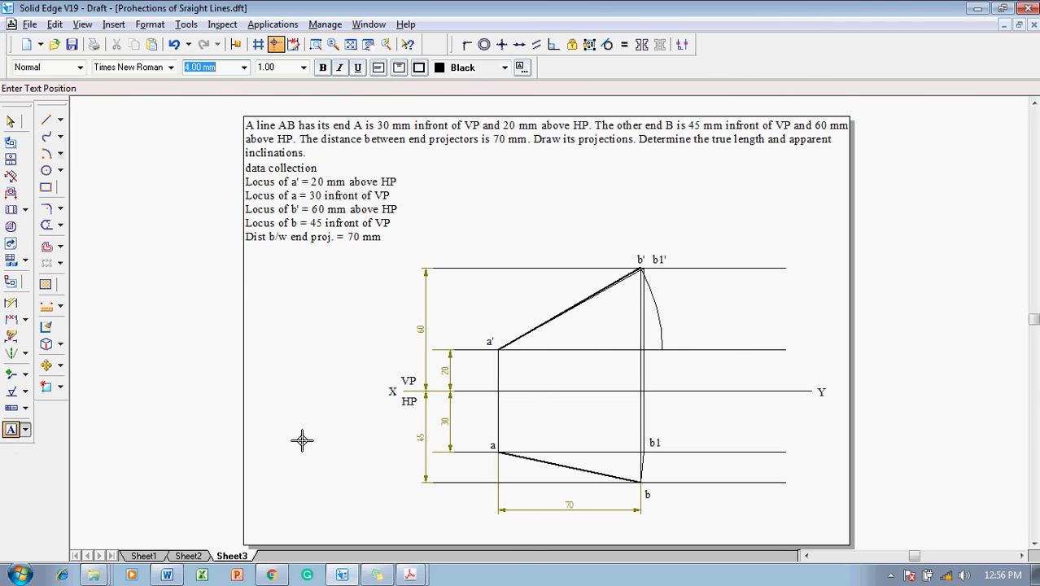
Label the arc's end b2' and place a b2 label beside point b.
left_click(667, 331)
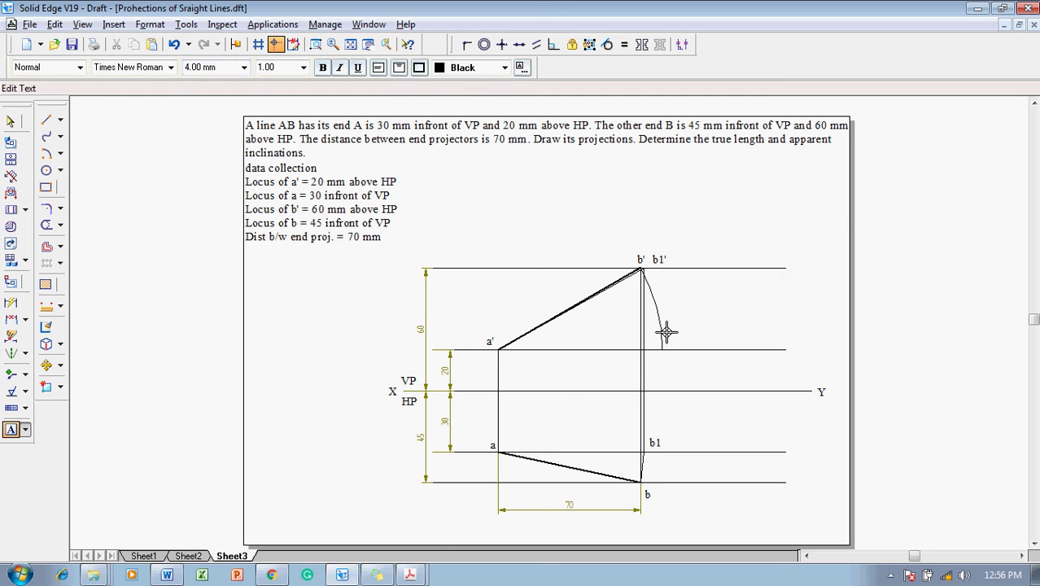
left_click(664, 488)
left_click(663, 487)
type("b2")
key("Escape")
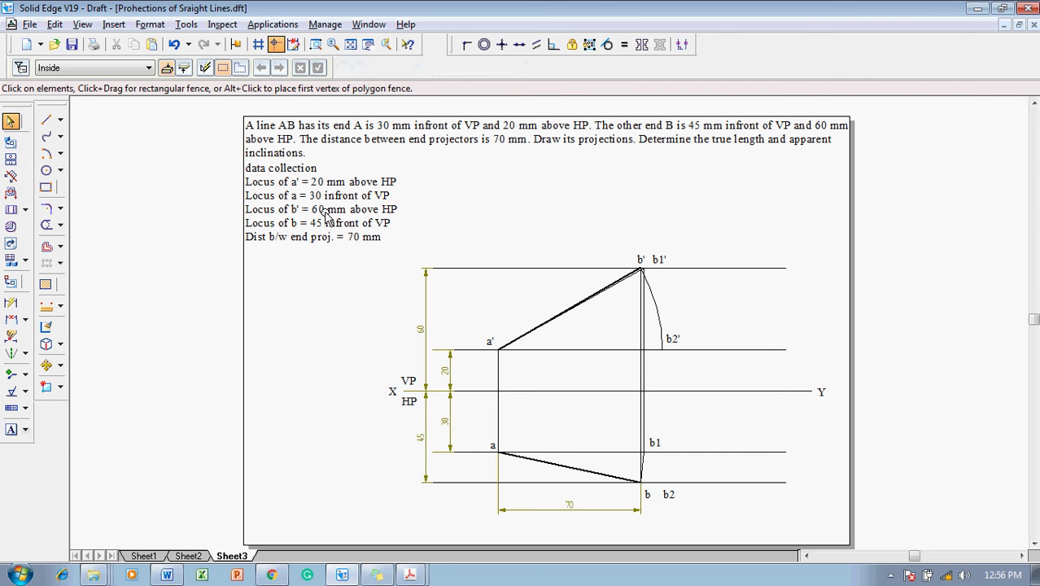
Draw a thin 0.13 mm vertical projector from b2' down to b2.
left_click(49, 123)
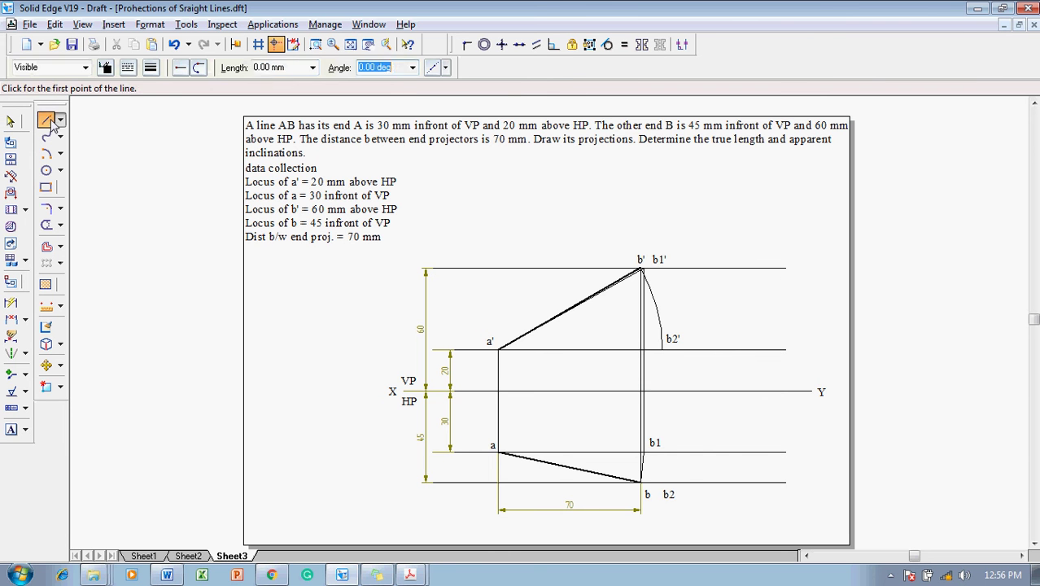
left_click(150, 68)
left_click(159, 86)
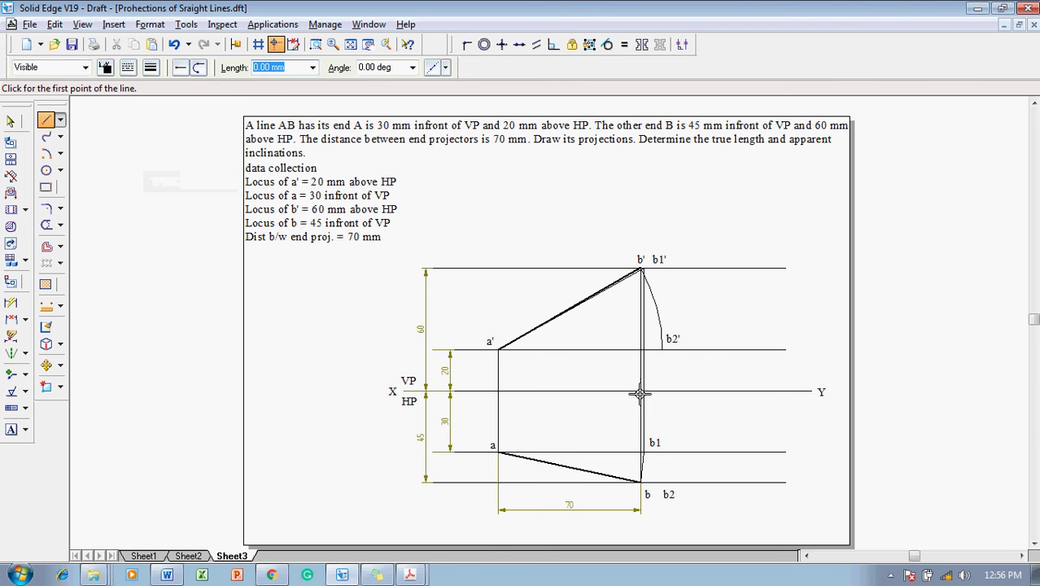
left_click(660, 351)
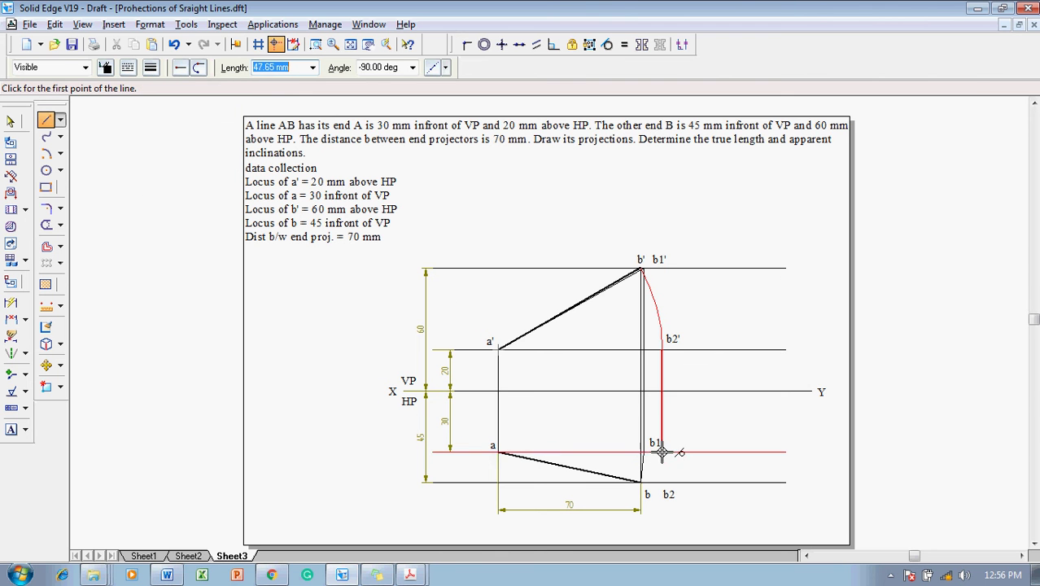
left_click(662, 481)
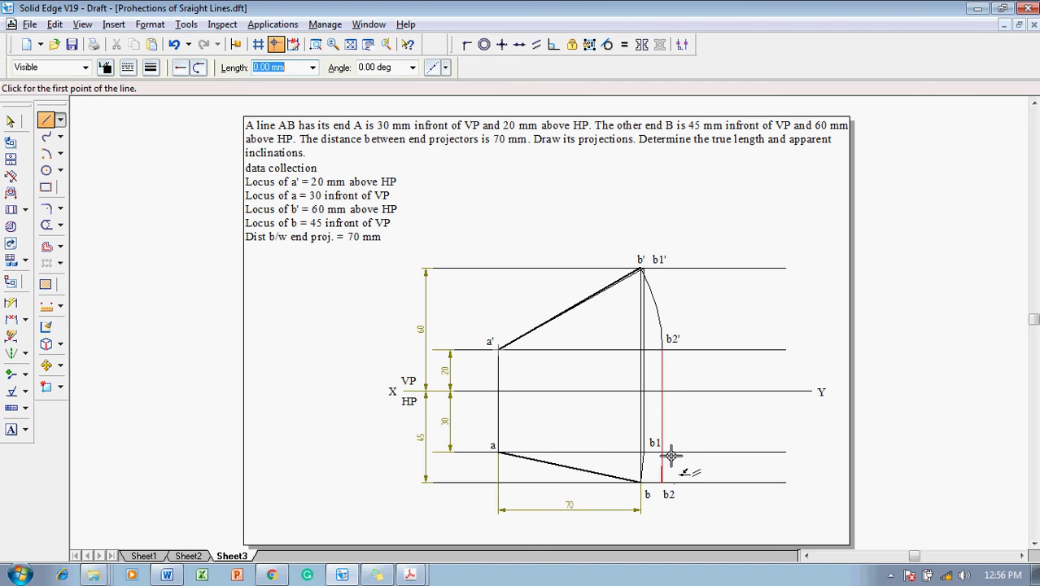
Join b2 to a with a thicker line to form ab2.
left_click(151, 68)
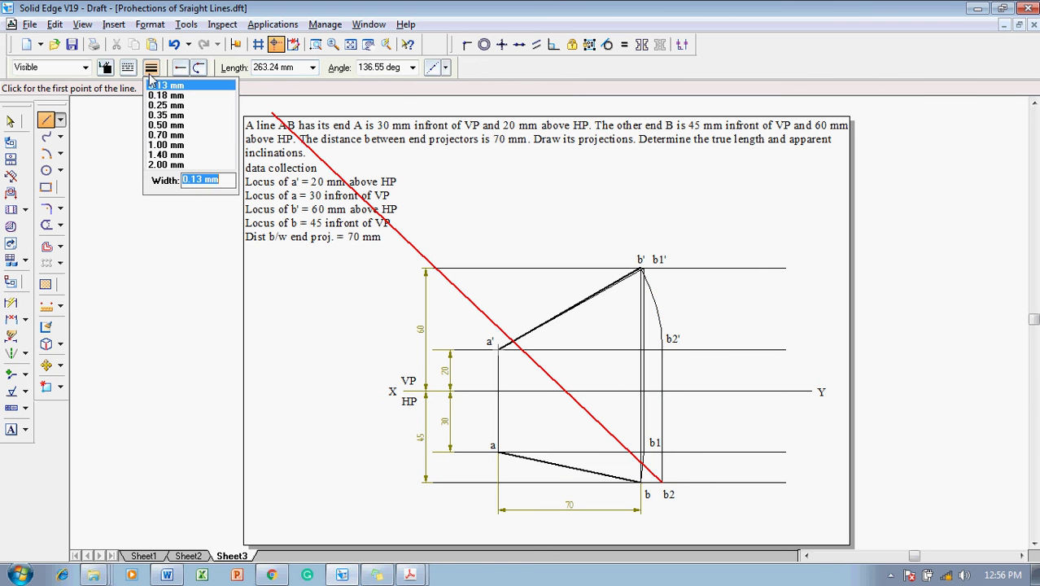
left_click(164, 116)
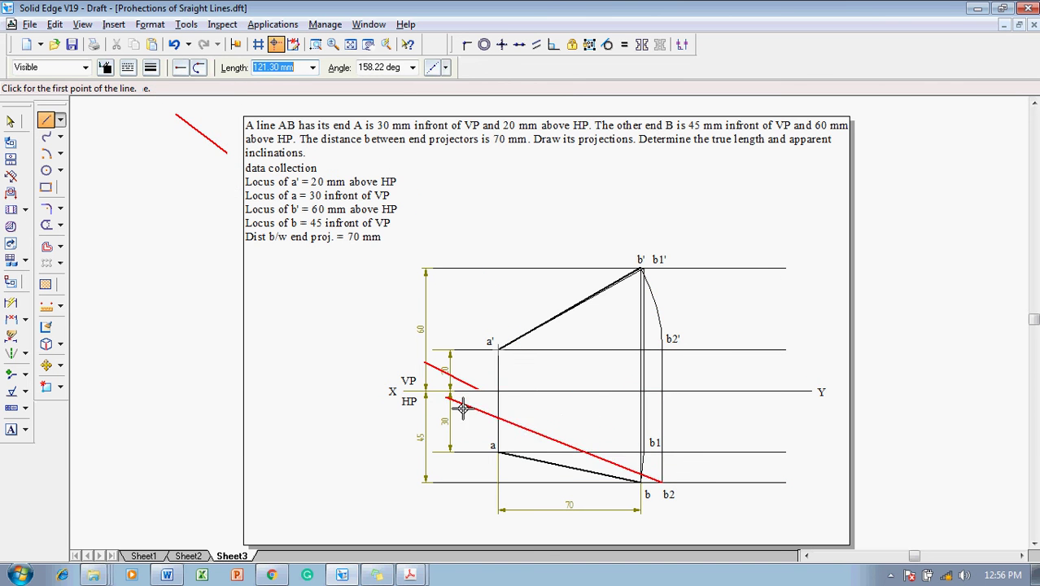
left_click(499, 450)
key("Escape")
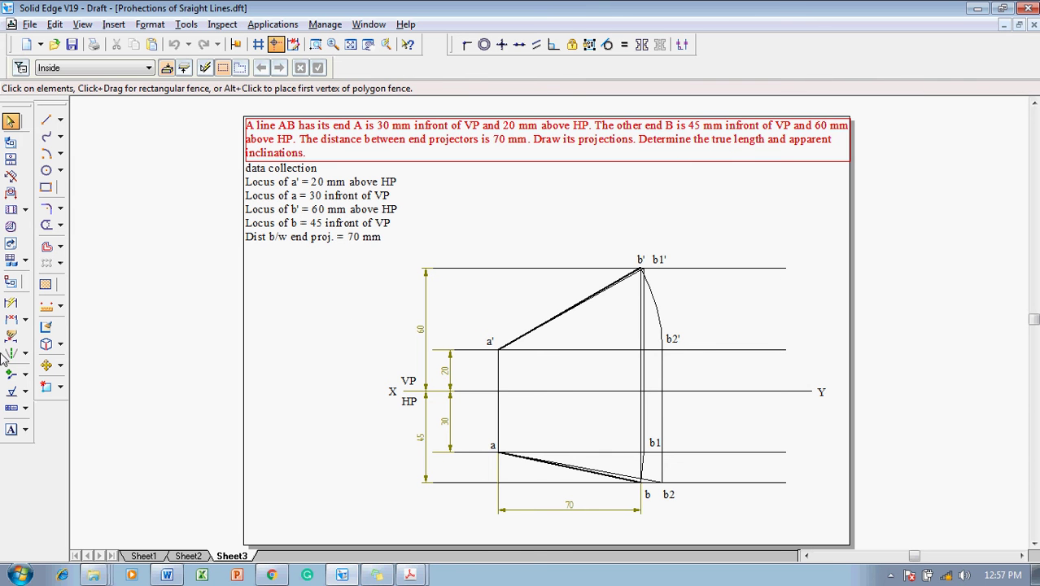
Add 82.01 length dimensions above line a'b' and below line ab2.
left_click(12, 304)
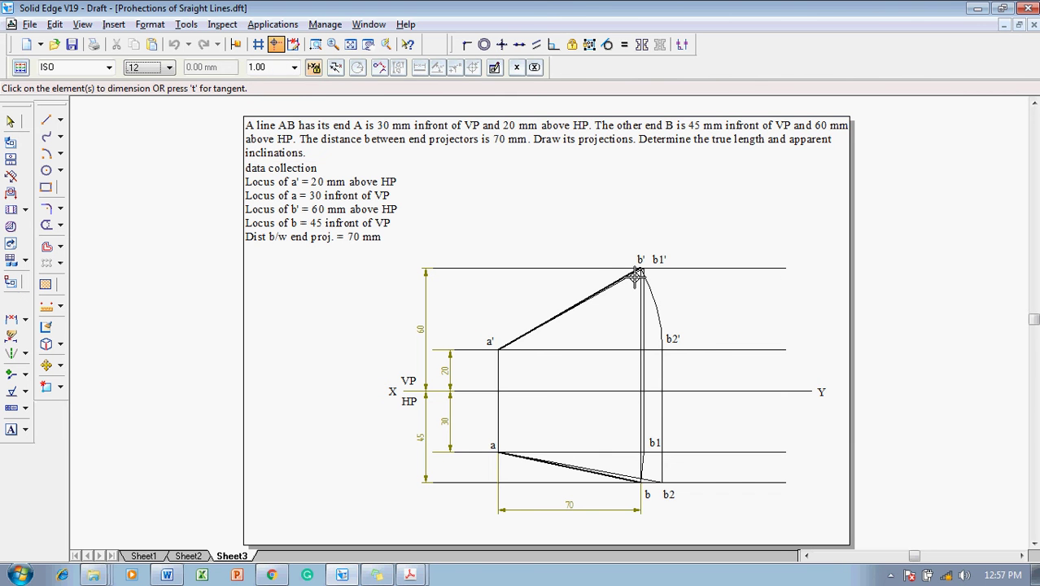
left_click(619, 285)
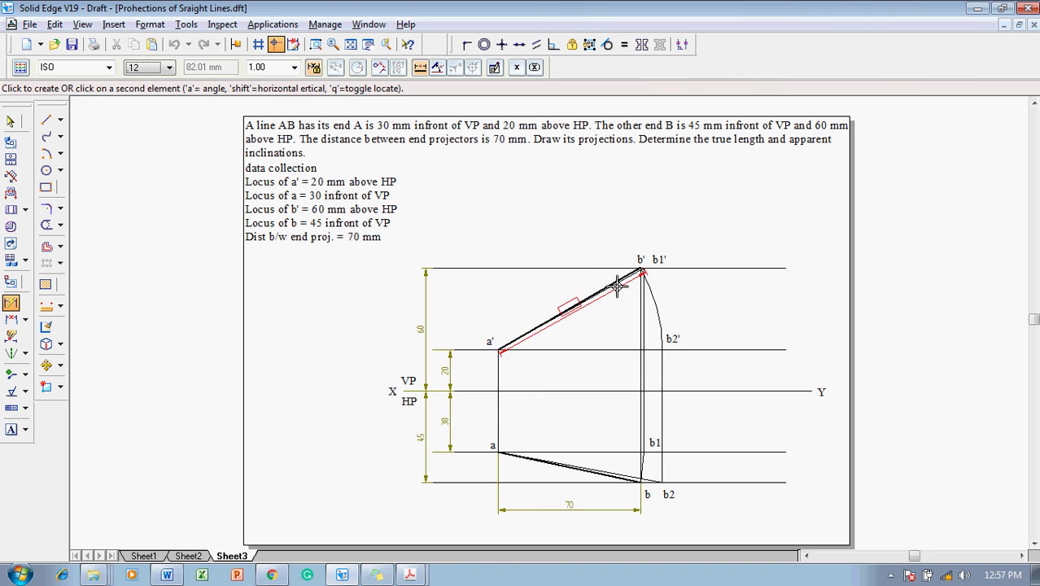
left_click(590, 245)
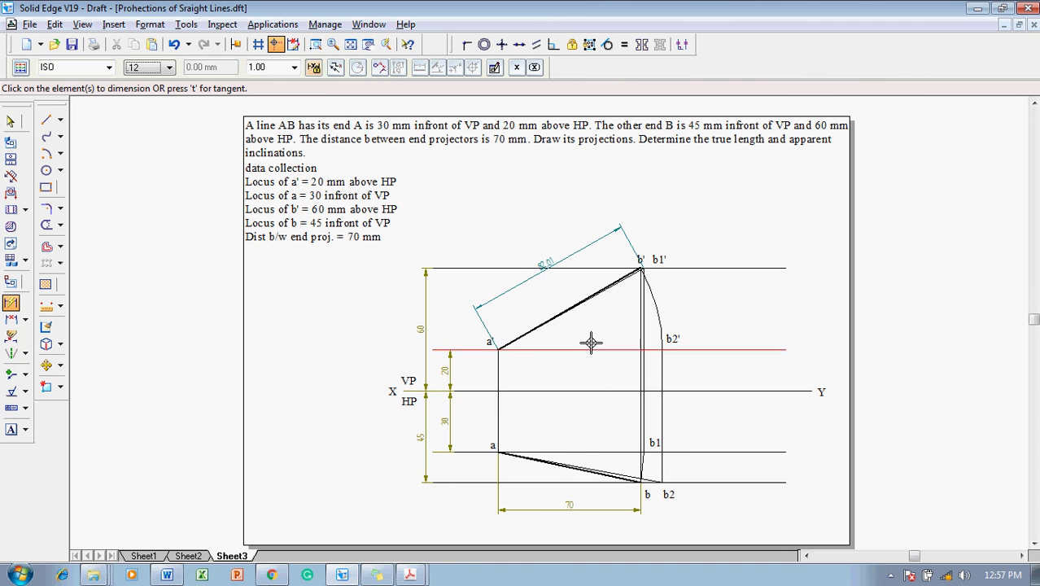
left_click(622, 472)
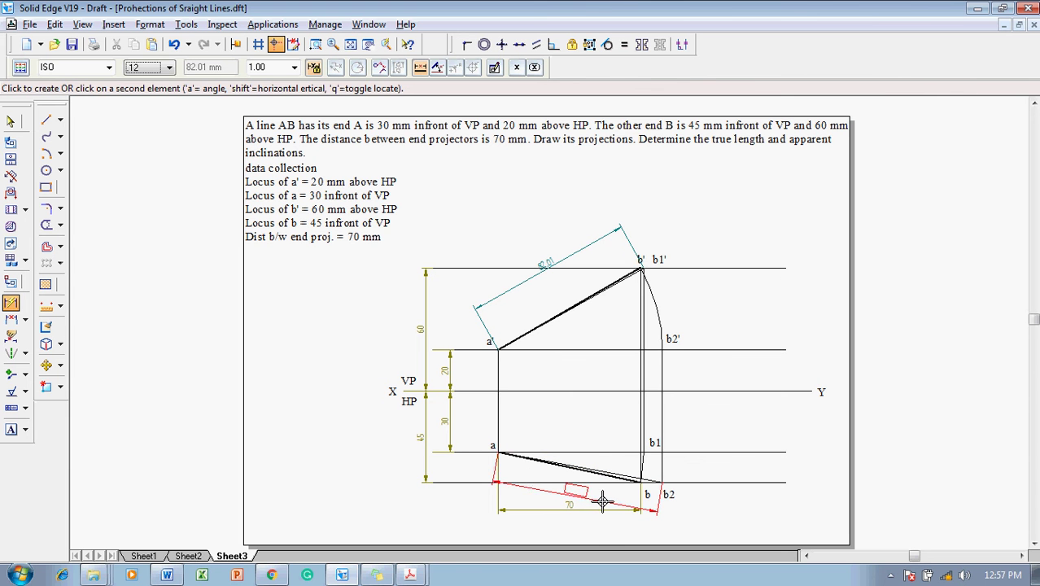
left_click(602, 496)
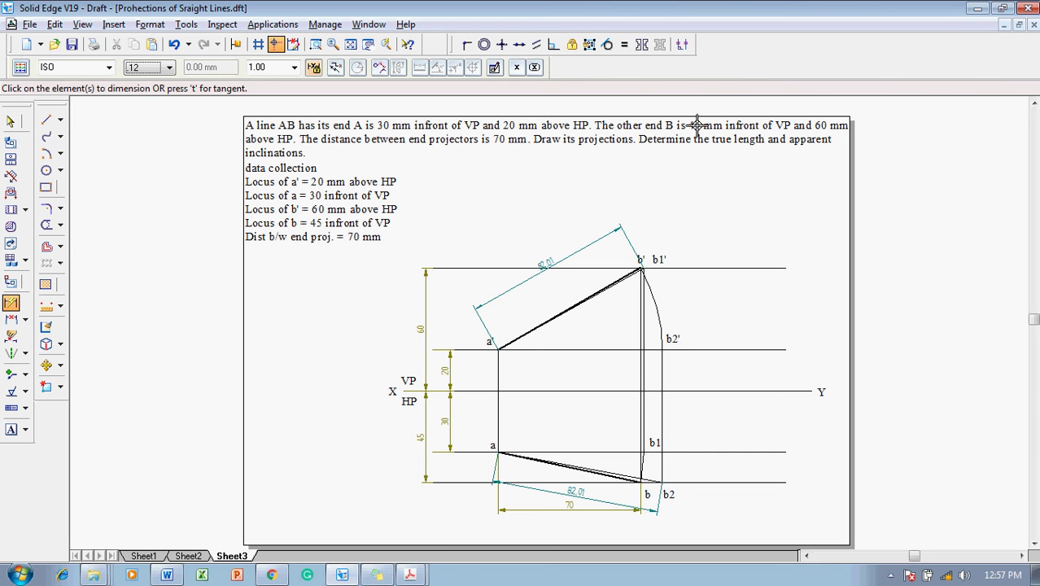
Add a 30° angle dimension at a' between a'b' and its horizontal.
left_click(27, 322)
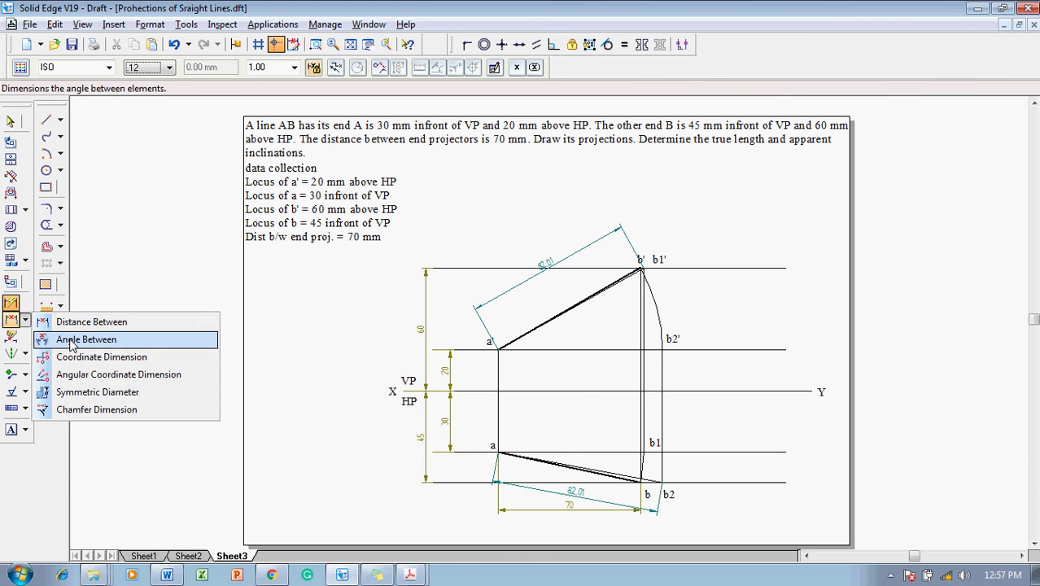
left_click(73, 335)
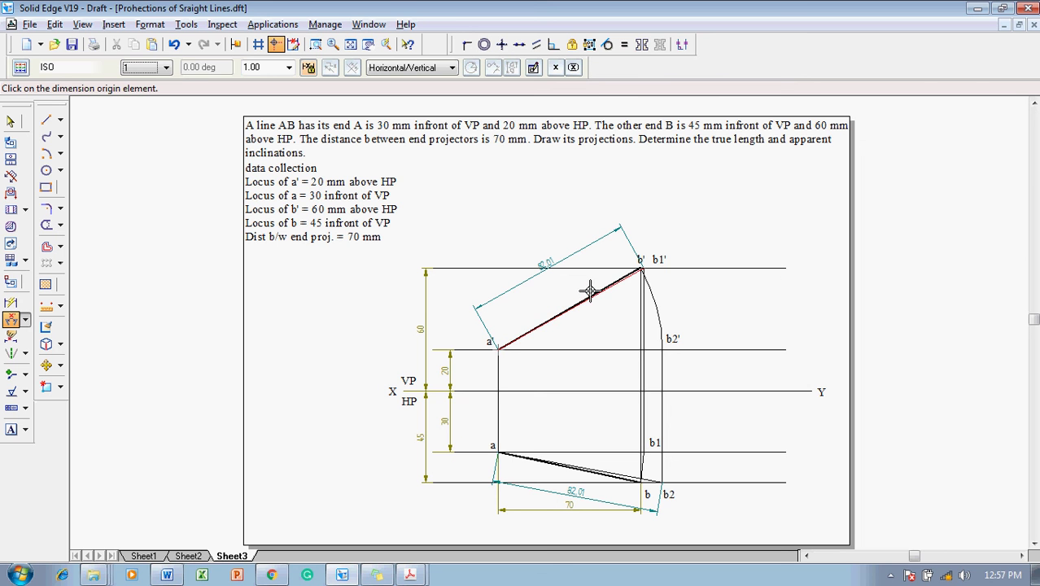
left_click(589, 290)
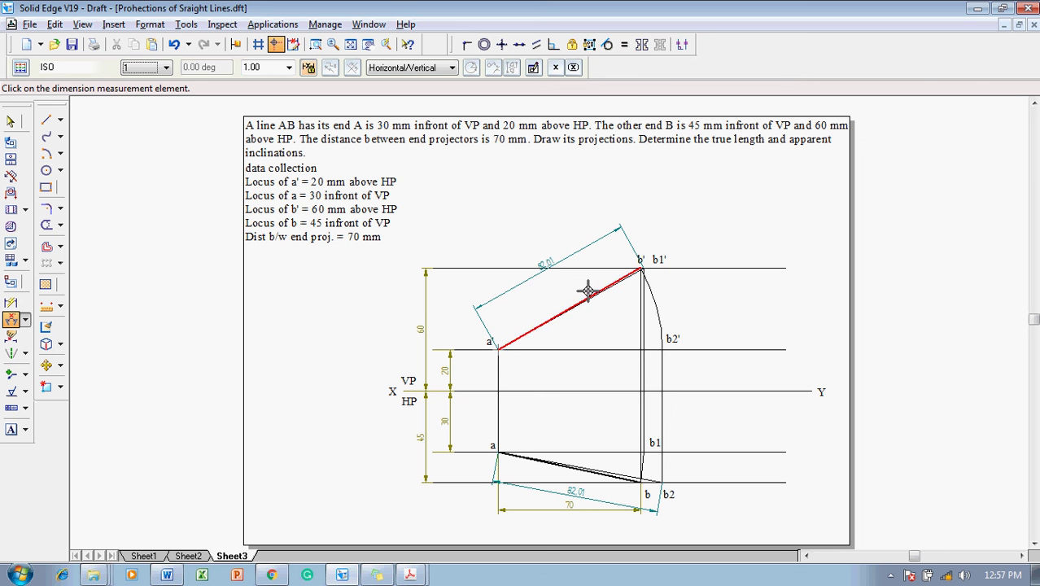
left_click(567, 350)
left_click(540, 345)
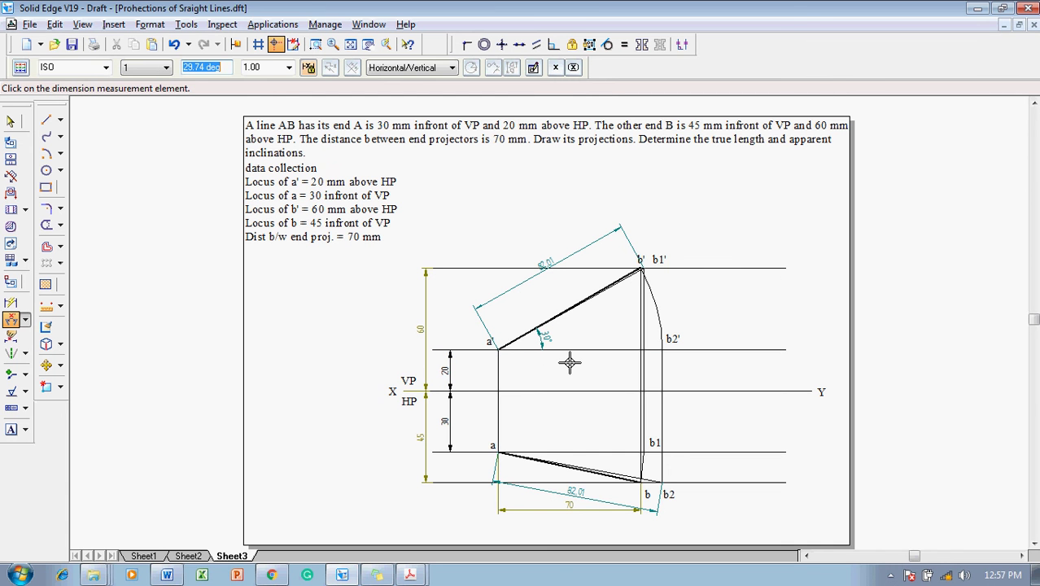
right_click(570, 362)
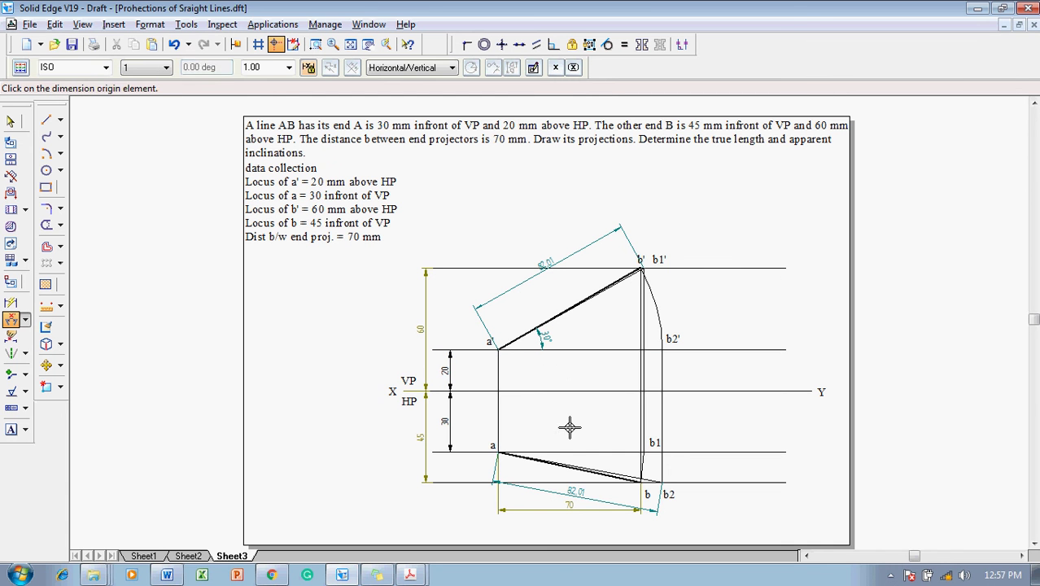
Add a 12° angle dimension at a between ab2 and its horizontal.
left_click(536, 459)
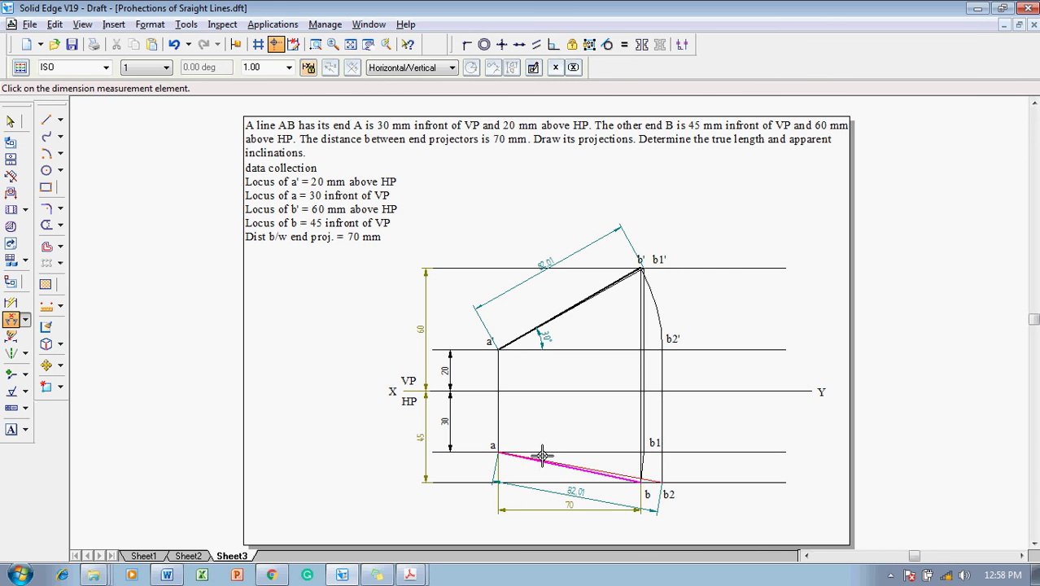
left_click(544, 452)
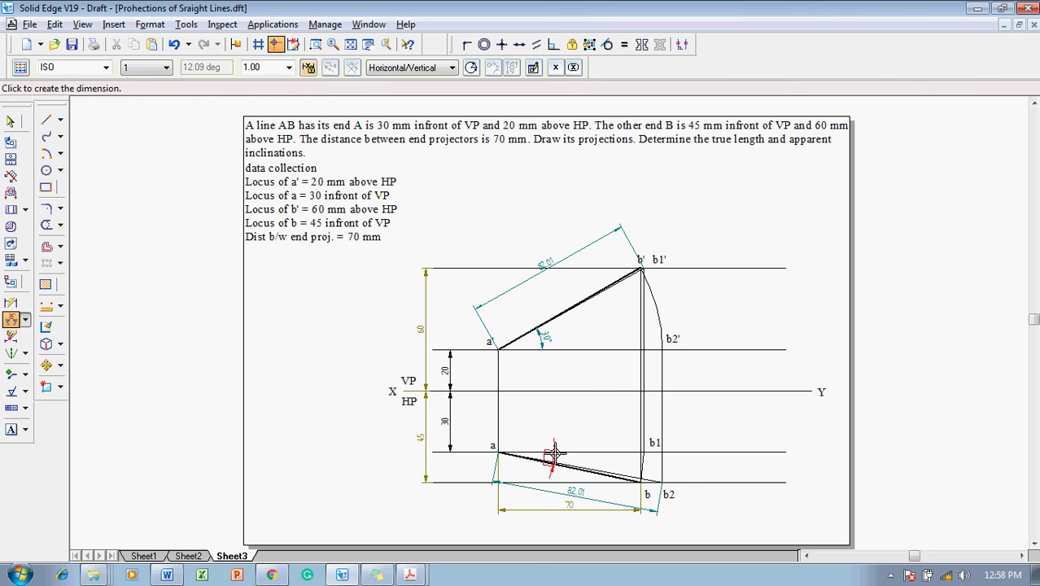
left_click(557, 454)
key("Escape")
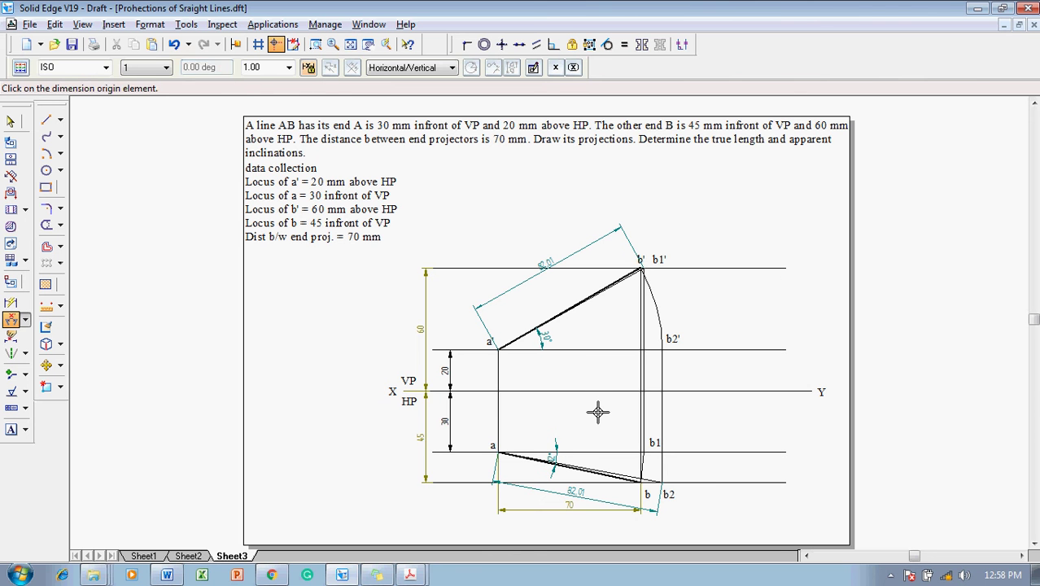
key("Escape")
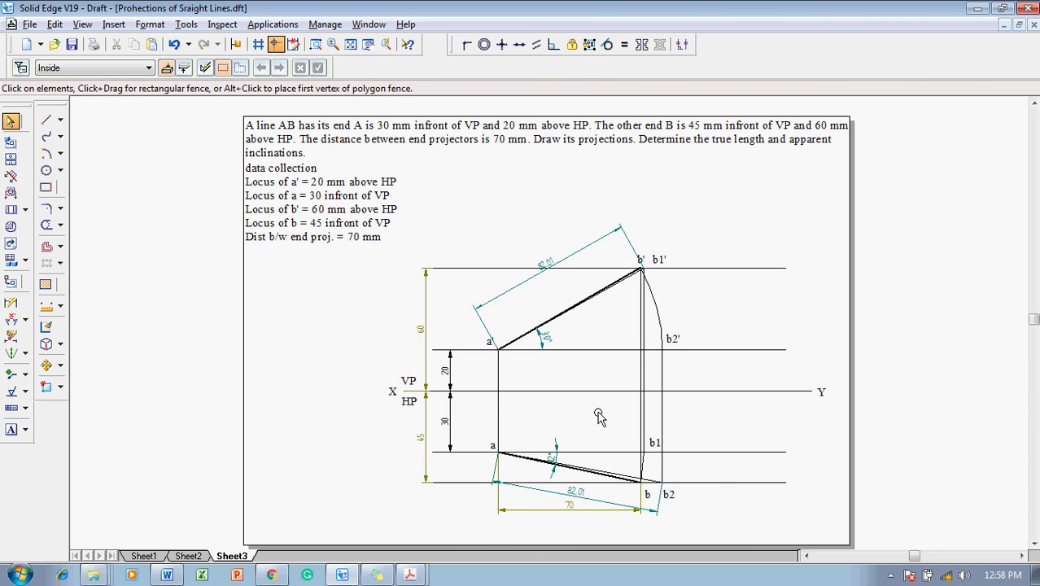
left_click(12, 429)
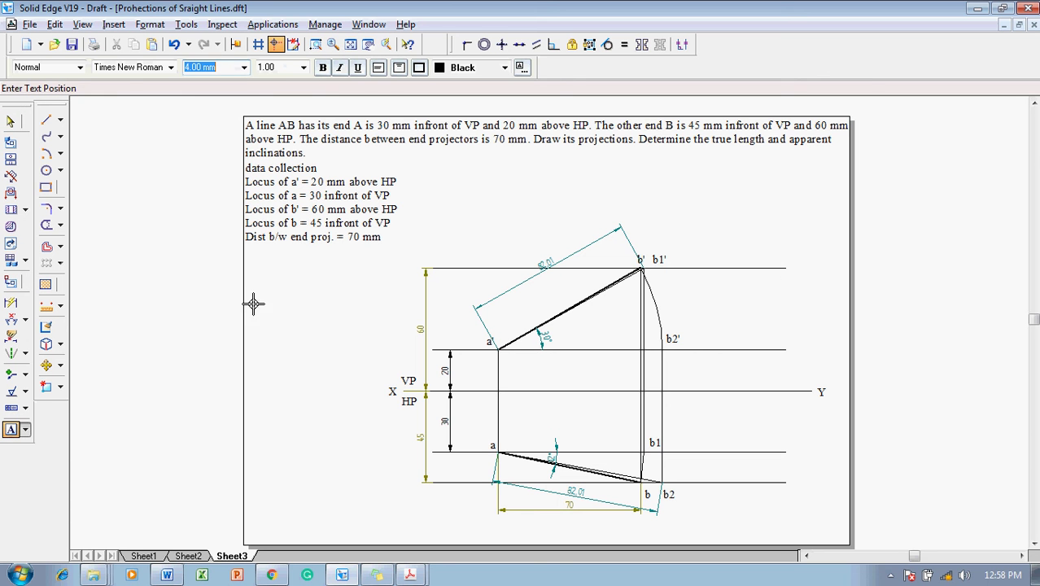
Write a note left of the drawing: 'TL = a'b1' = ab2 = 82.01 mm', 'a =' plus pasted locus lines.
left_click_drag(249, 278, 408, 372)
type("TL =")
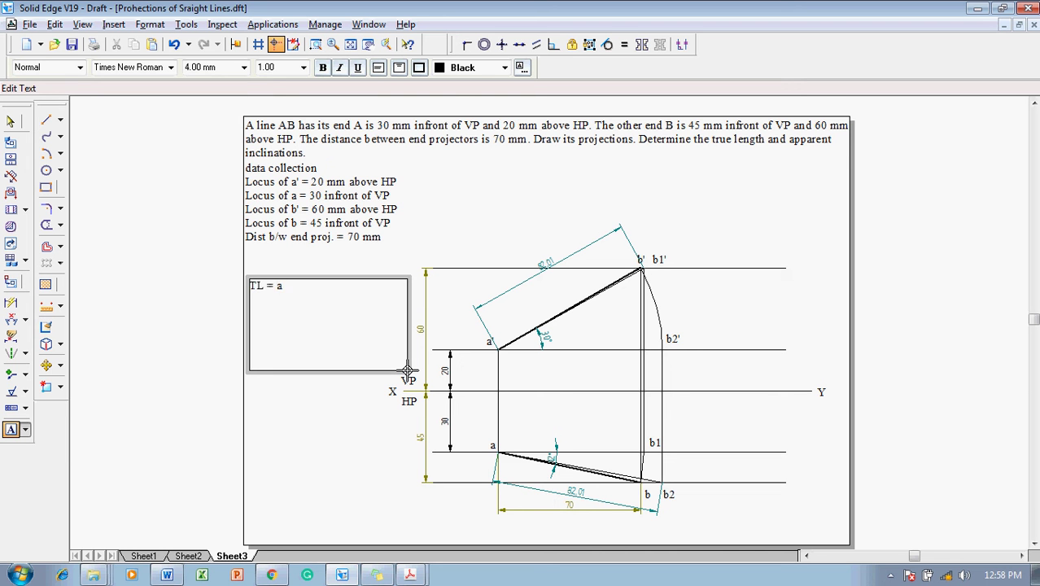
type(" a'b1")
type("' = ab2 = 8")
type("2.01 mm")
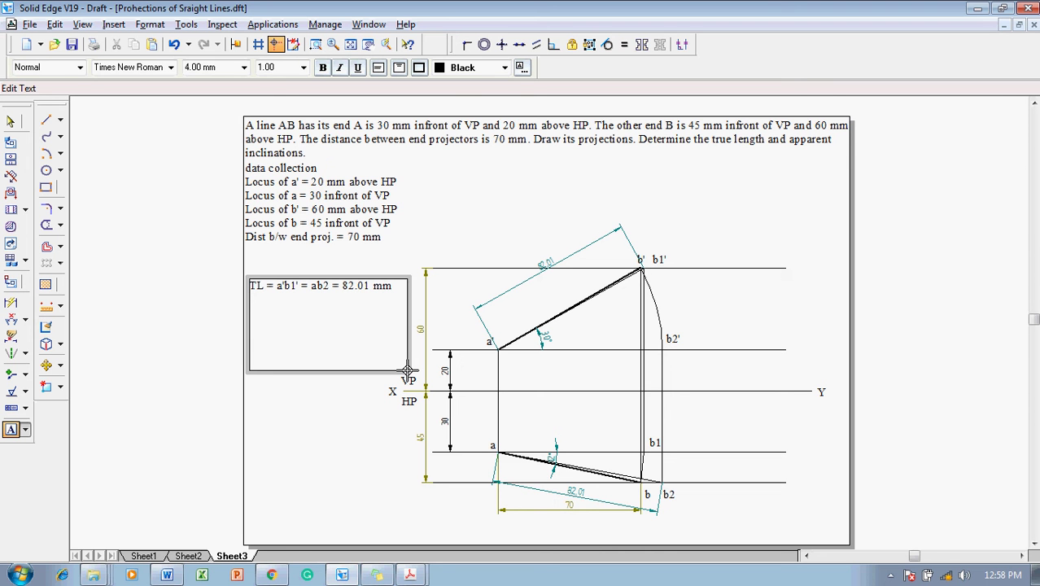
type("a = 30")
type("Locus of a' = 20 mm above HP Locus of a =30 infront of VP")
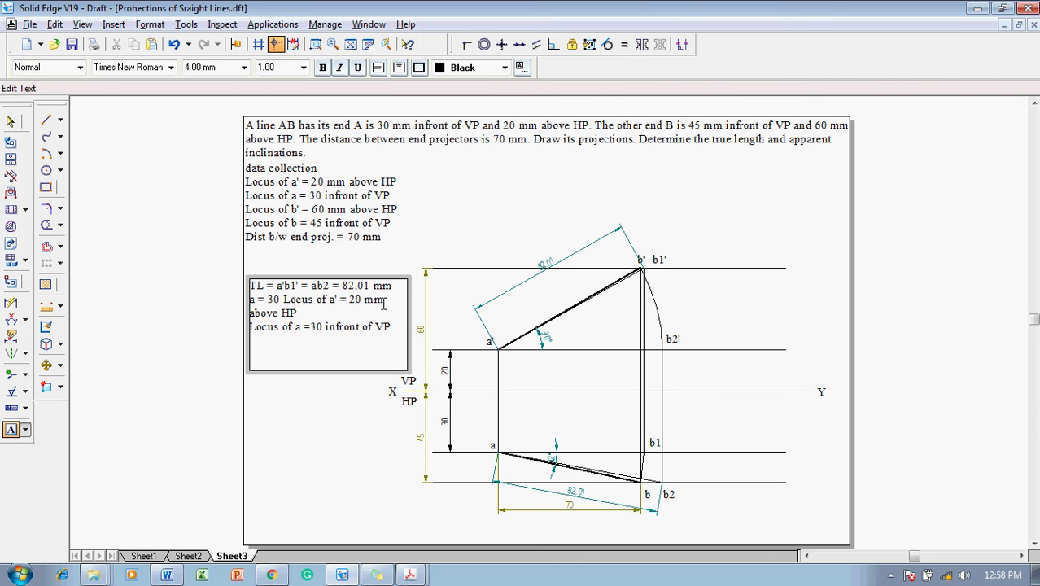
key("Escape")
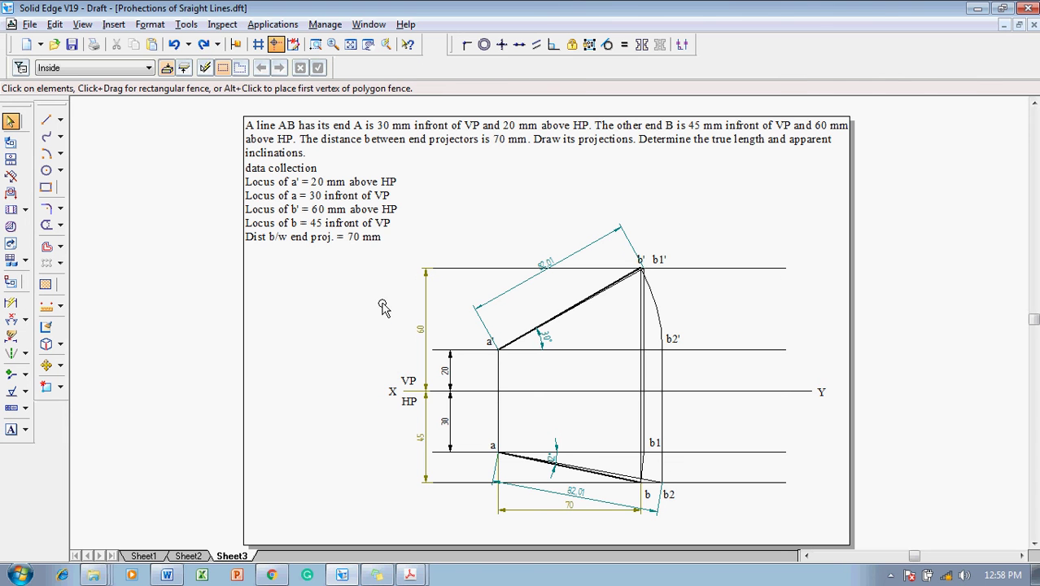
Delete the unwanted pasted lines from the TL note.
double_click(368, 314)
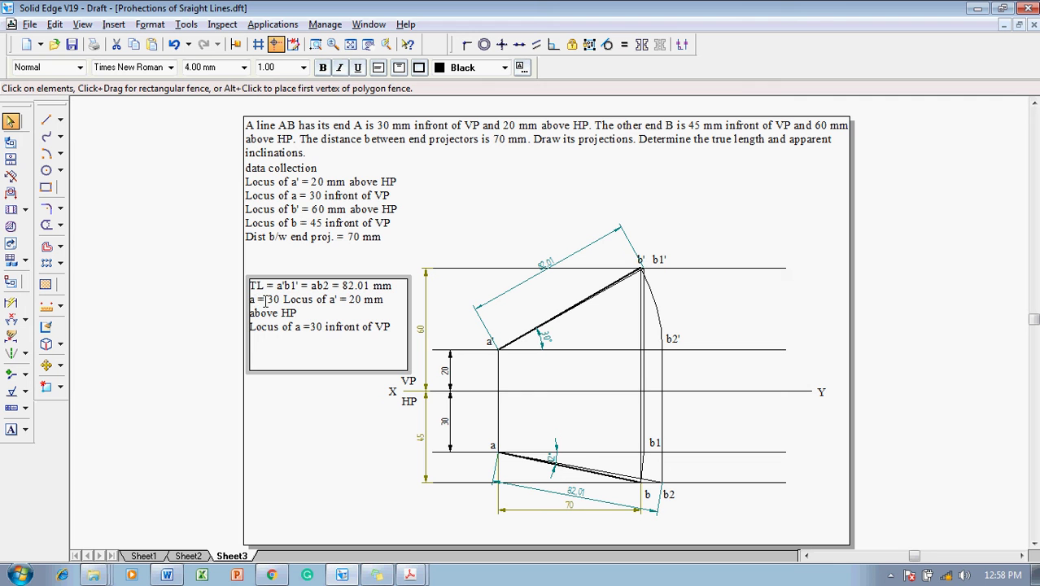
left_click_drag(261, 300, 399, 342)
key("Delete")
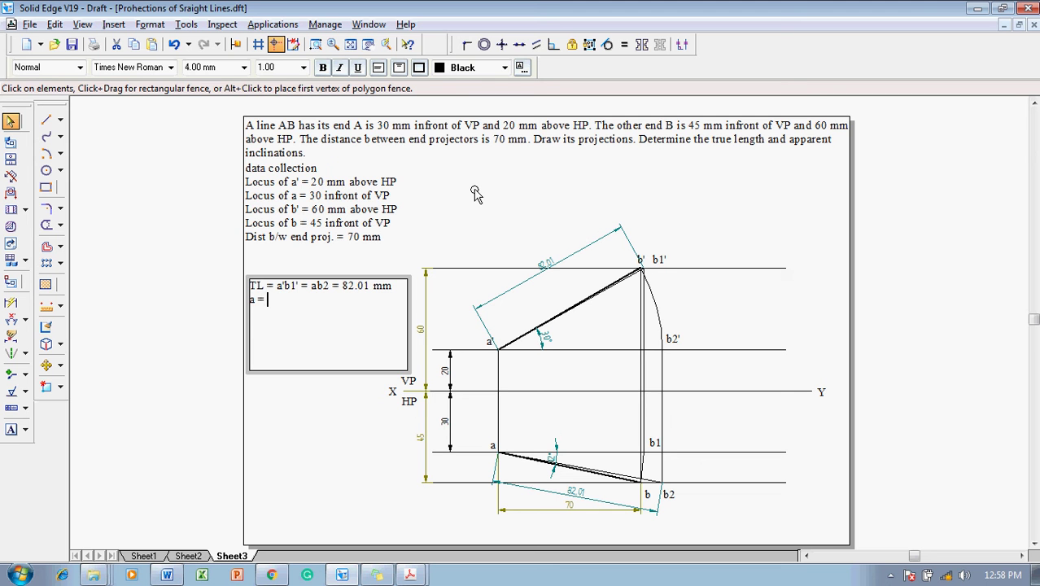
double_click(503, 126)
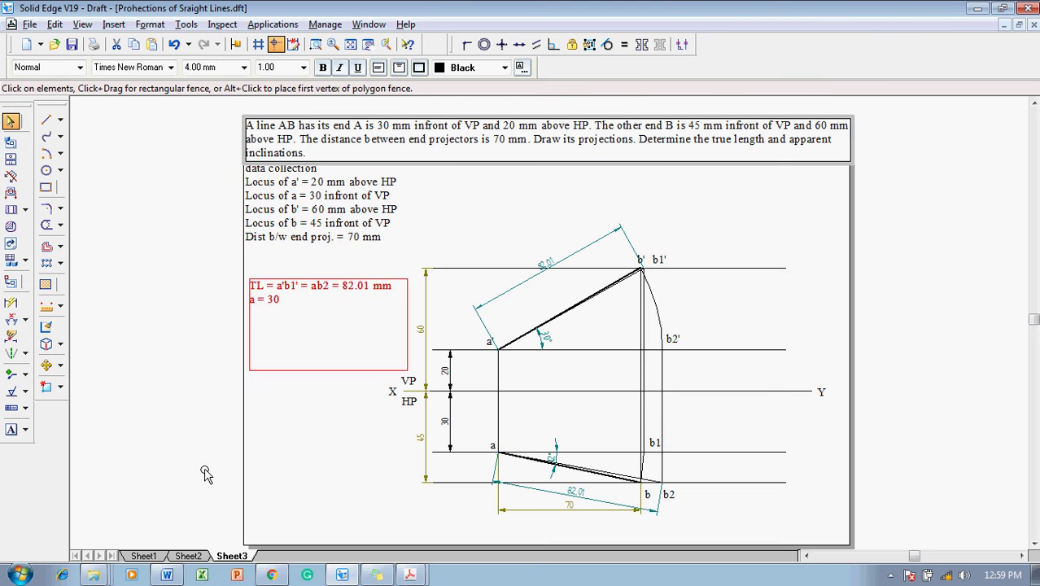
Check the degree sign's font in Sheet2's data collection text.
left_click(189, 555)
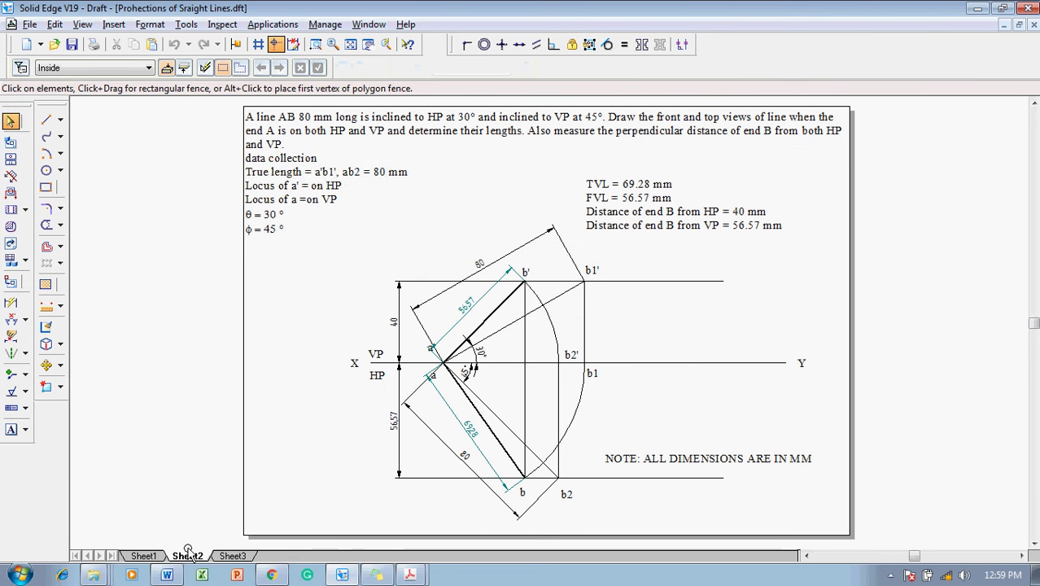
left_click(280, 231)
left_click(280, 231)
left_click_drag(280, 231, 285, 232)
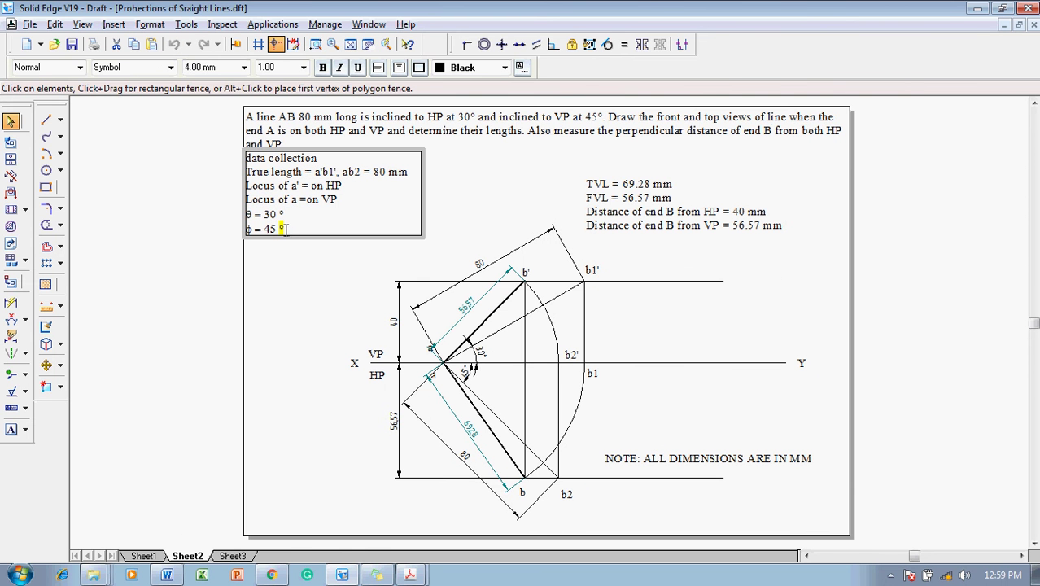
left_click(569, 139)
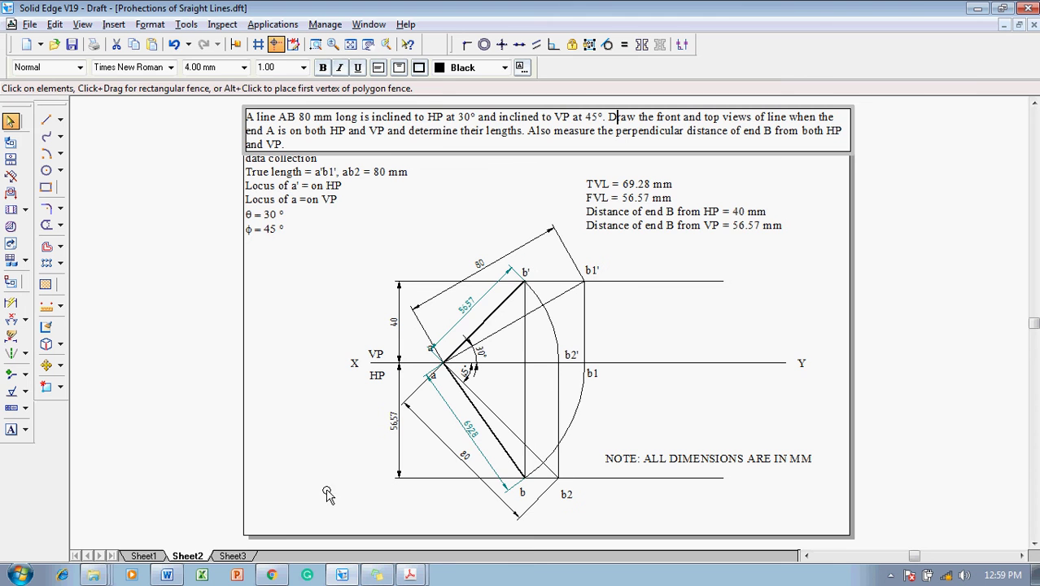
Back on Sheet3, add 'b = 12' to the TL note.
left_click(232, 556)
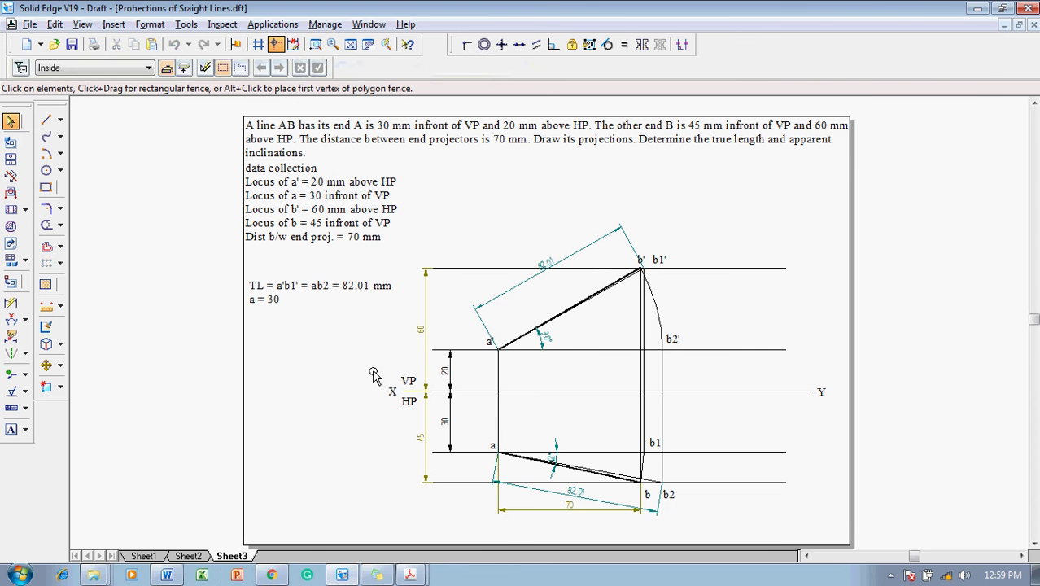
left_click(299, 306)
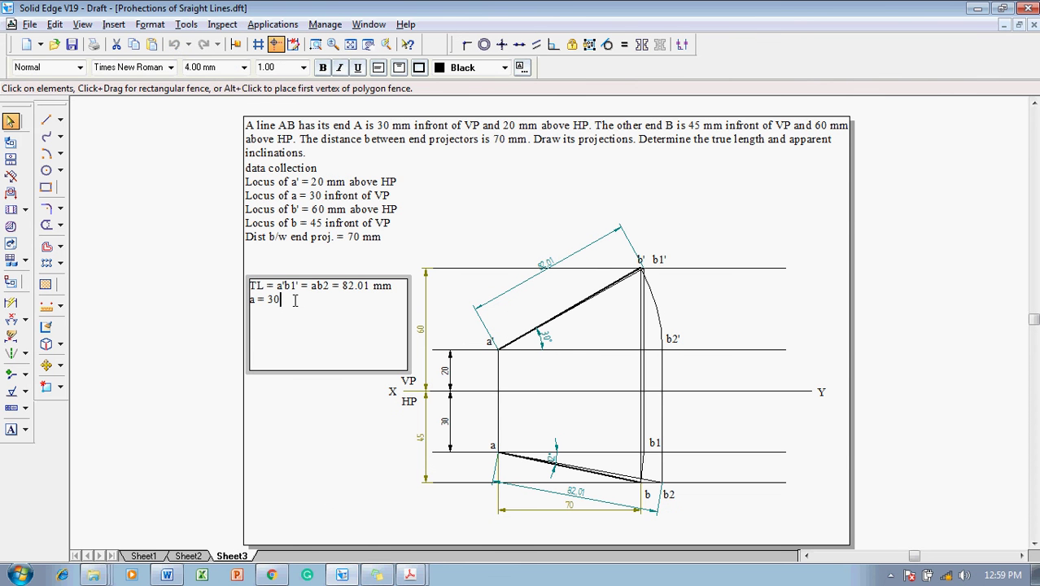
type("b = 12")
key("Escape")
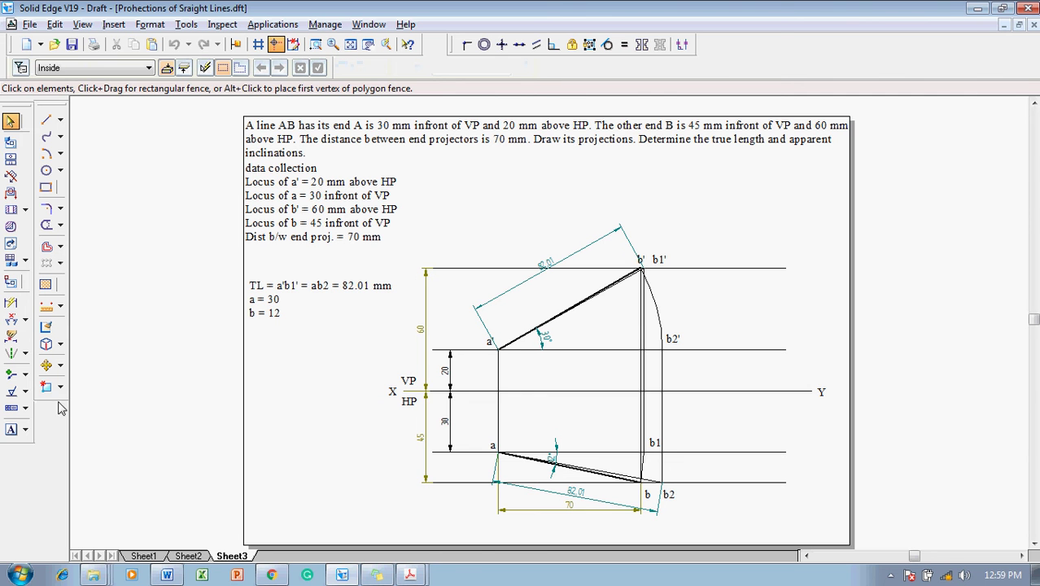
left_click(26, 434)
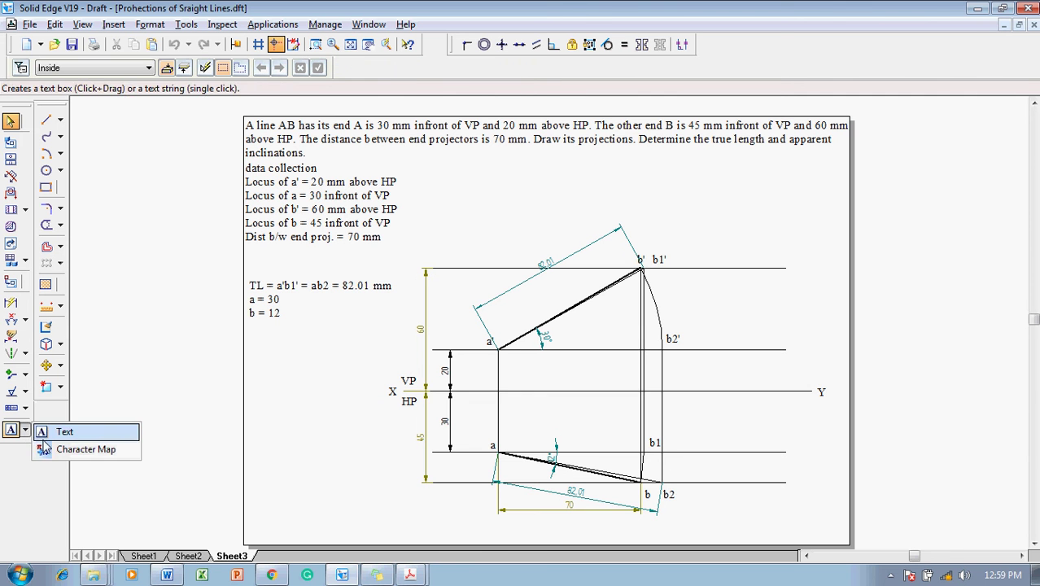
Copy the ° symbol from Character Map's Symbol font, then close Character Map.
left_click(53, 450)
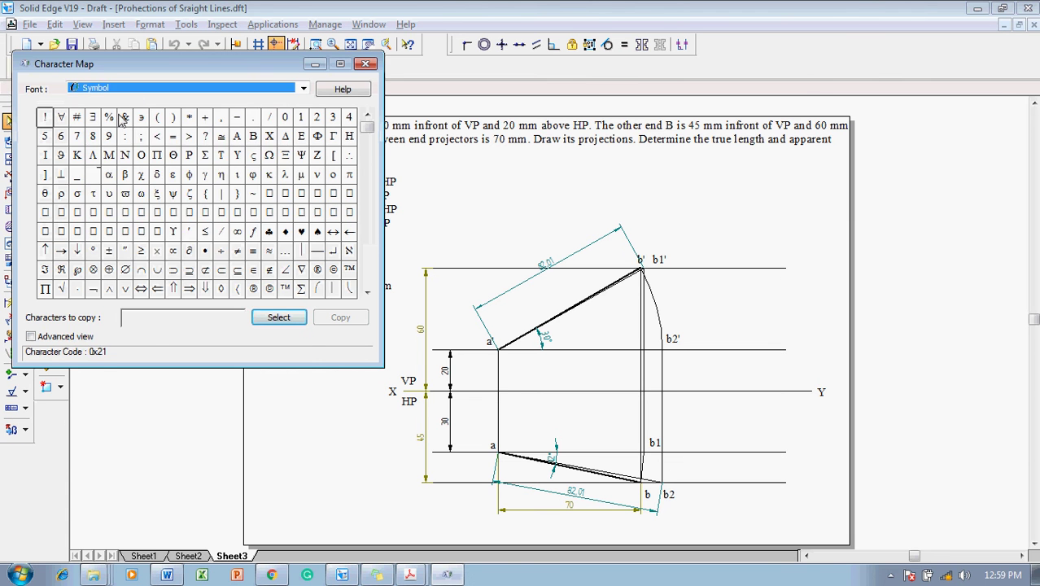
left_click(137, 90)
left_click(137, 90)
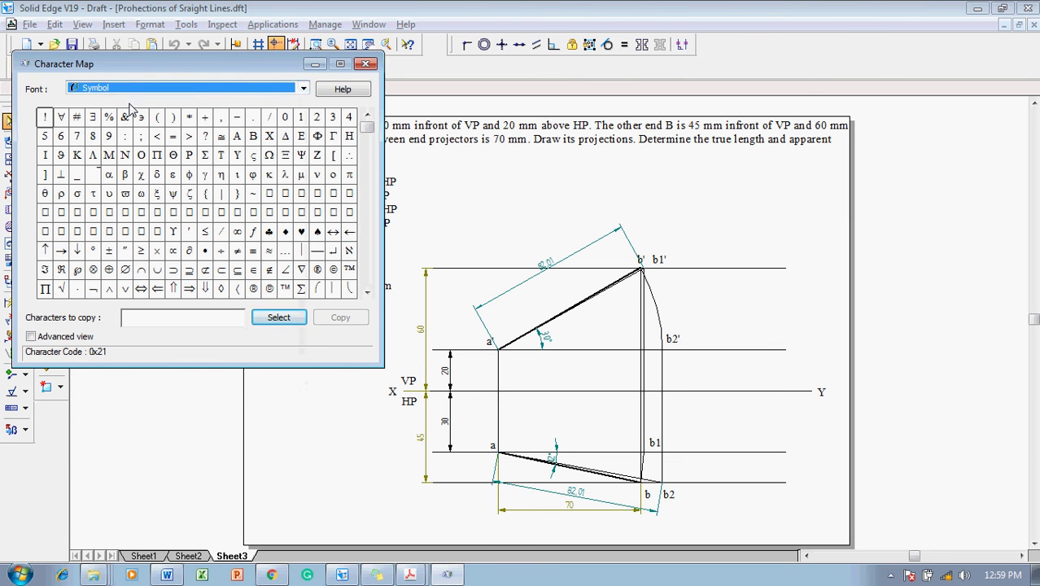
left_click(92, 252)
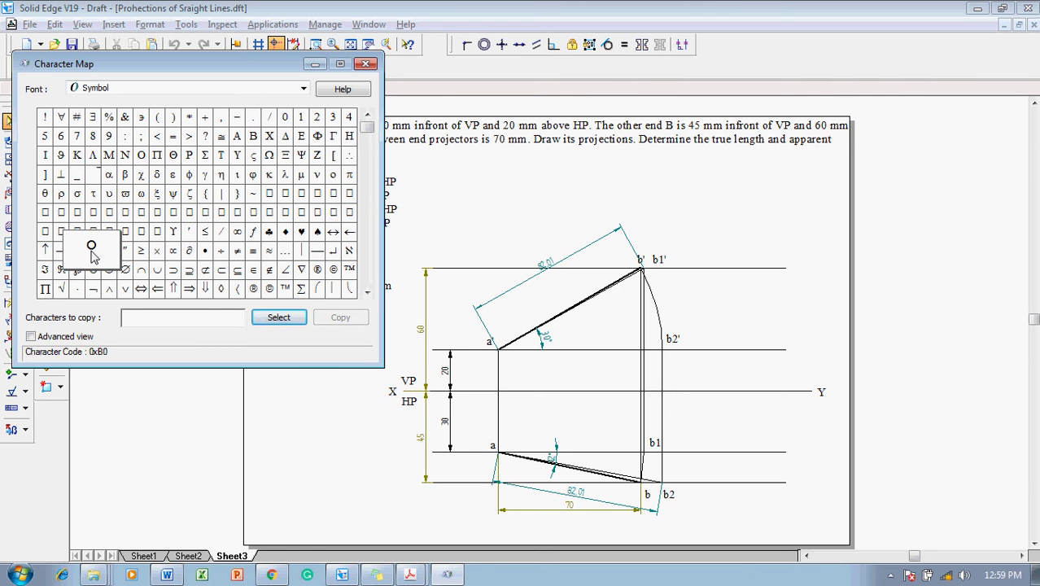
left_click(278, 319)
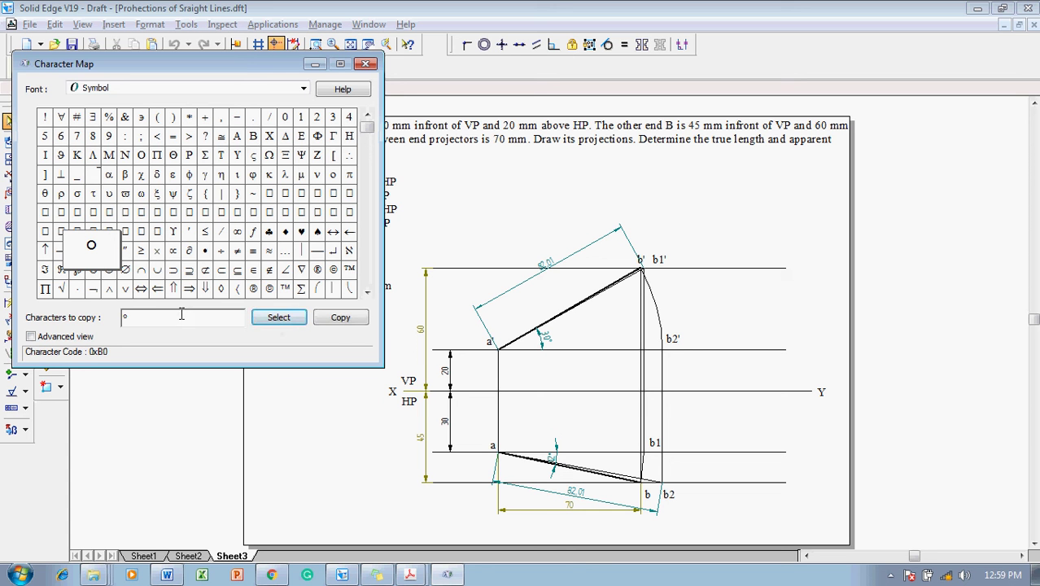
left_click(355, 323)
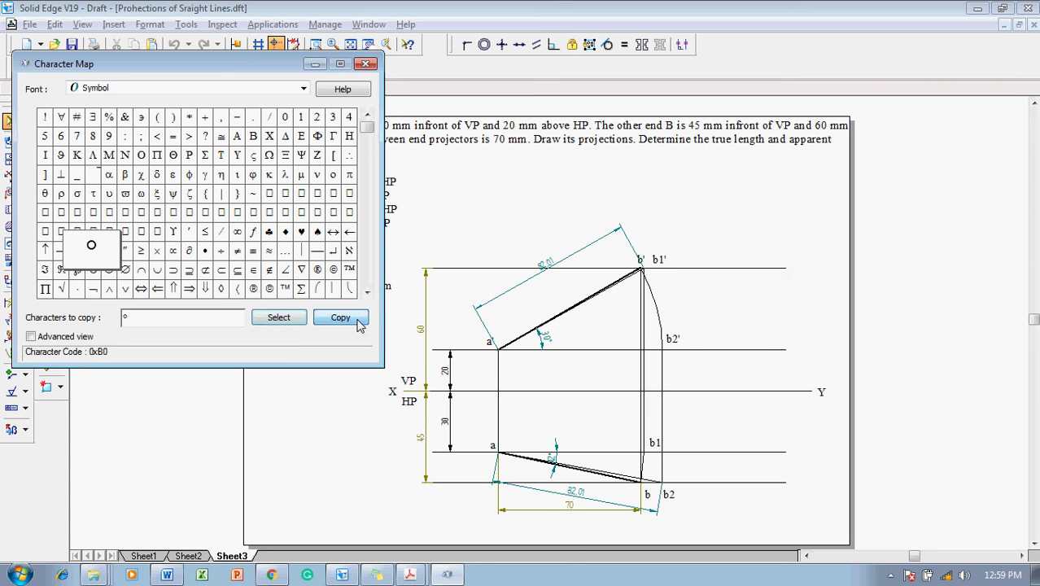
left_click(367, 64)
left_click(297, 315)
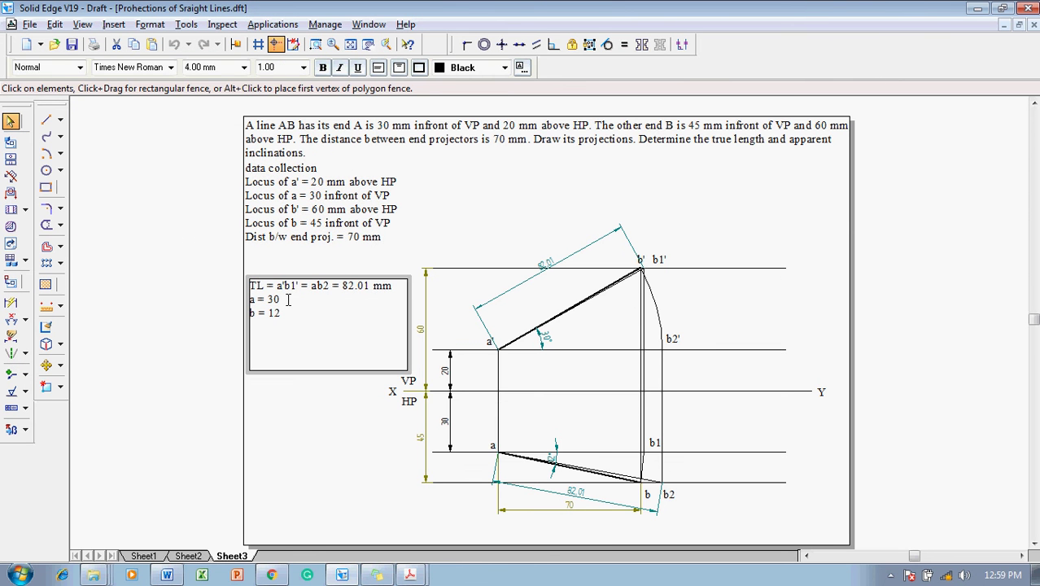
Add degree signs after 30 and 12 in the TL note's angle lines.
key("ctrl+v")
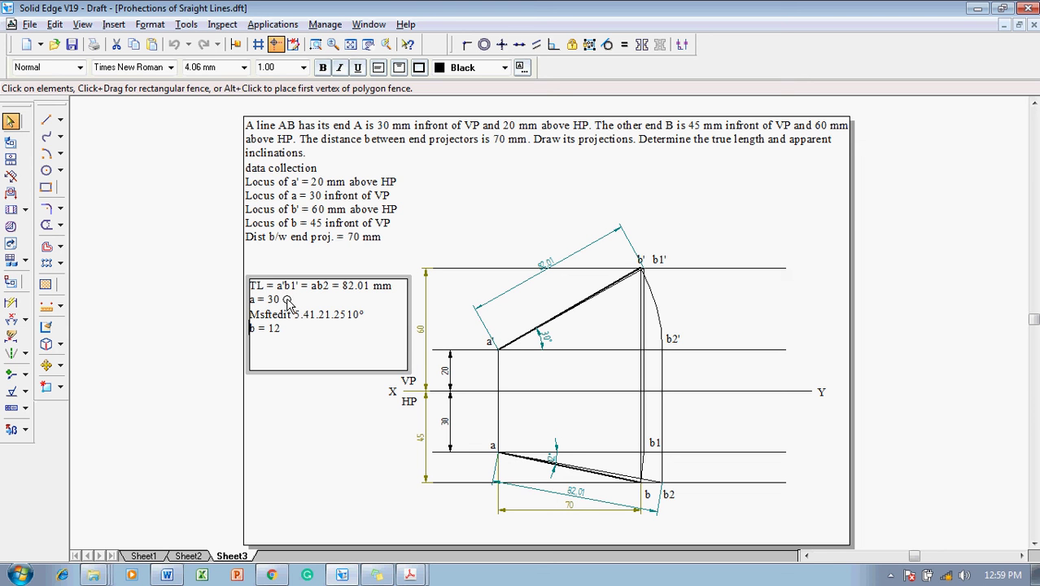
triple_click(360, 316)
key("BackSpace")
key("BackSpace")
type("°")
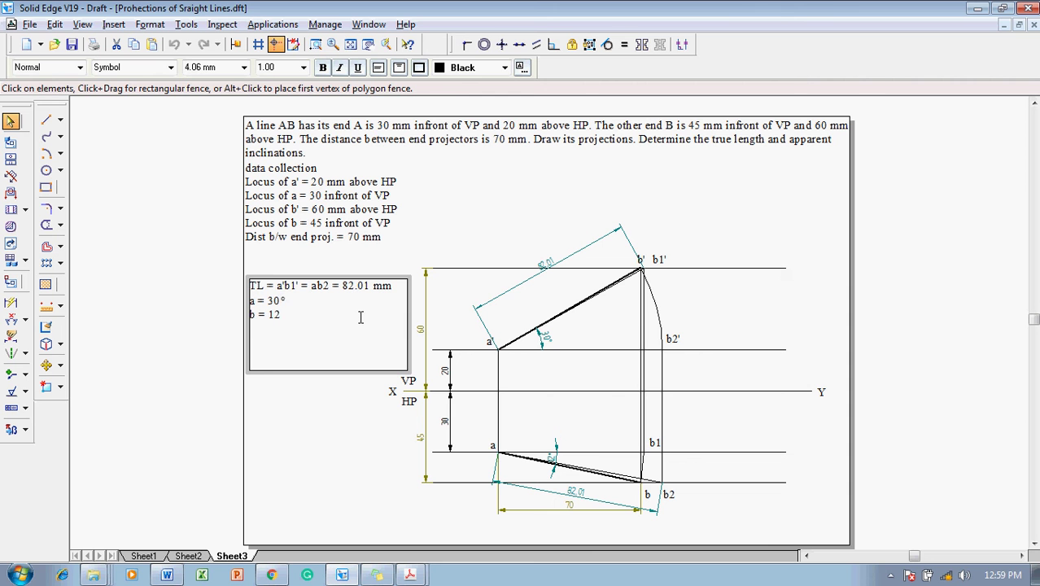
left_click(361, 318)
key("ctrl+v")
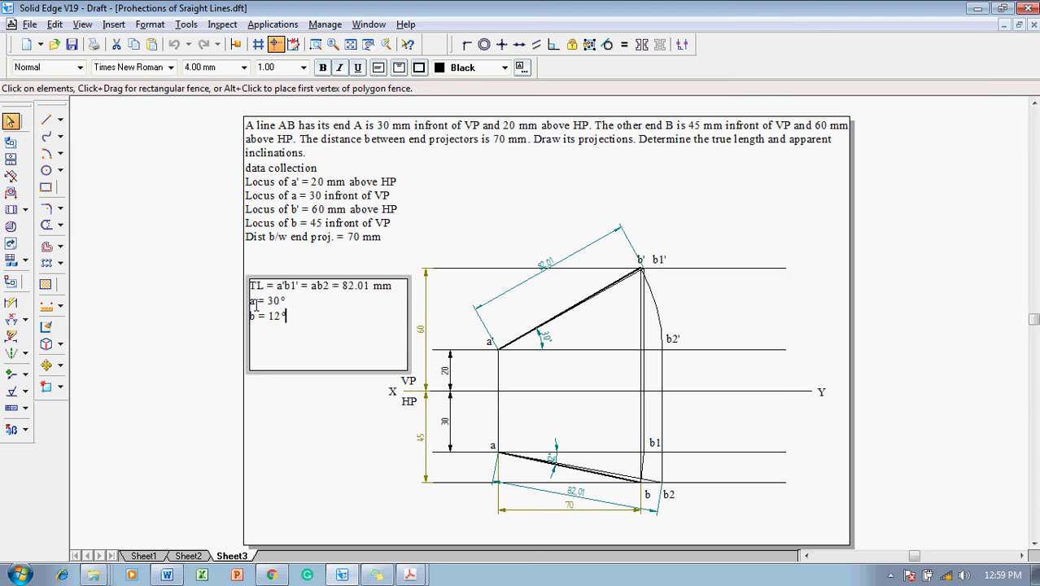
Set the α and β angle lines to the Symbol font and finish editing the note.
left_click_drag(290, 316, 253, 305)
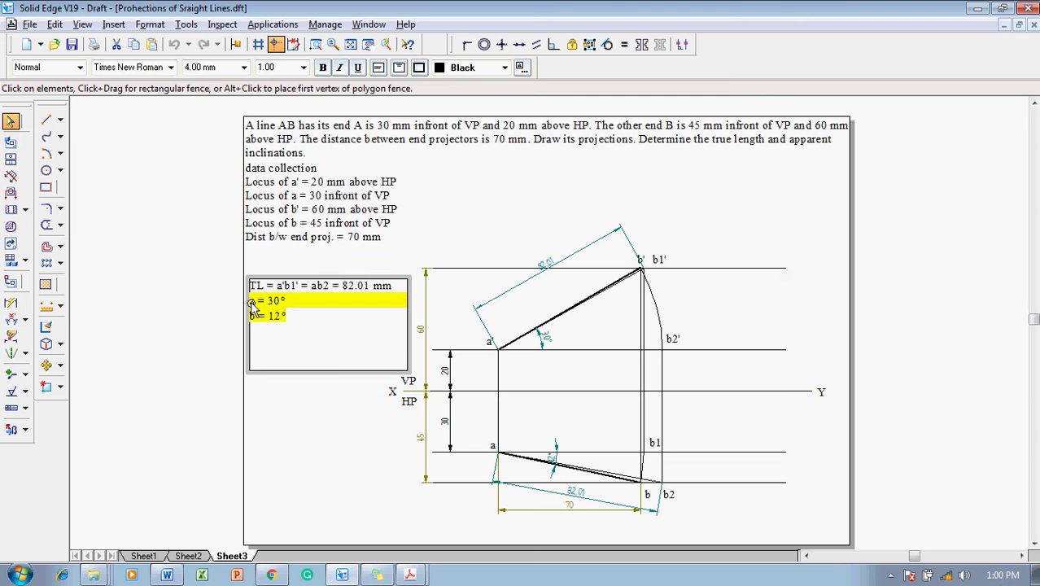
left_click(171, 67)
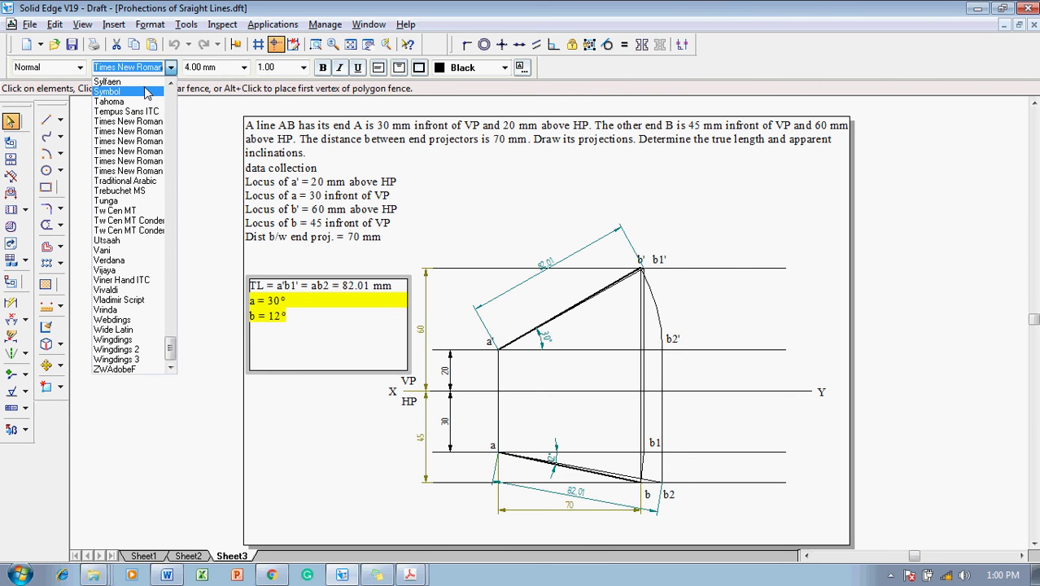
left_click(147, 92)
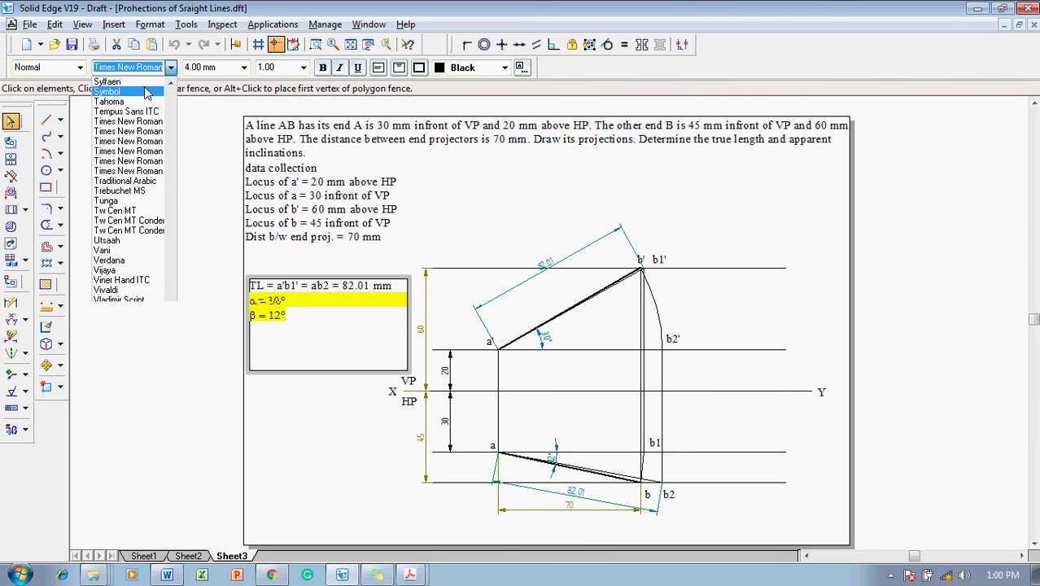
left_click(326, 403)
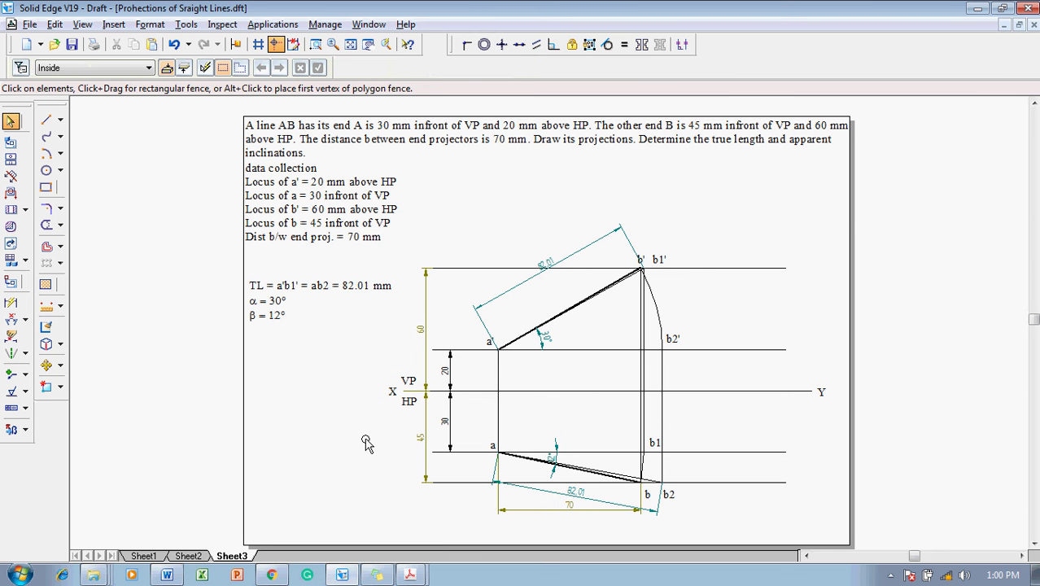
Place the text 'NOTE: ALL DIMENSIONS ARE IN MM' at the sheet's lower left.
left_click(26, 433)
left_click(62, 430)
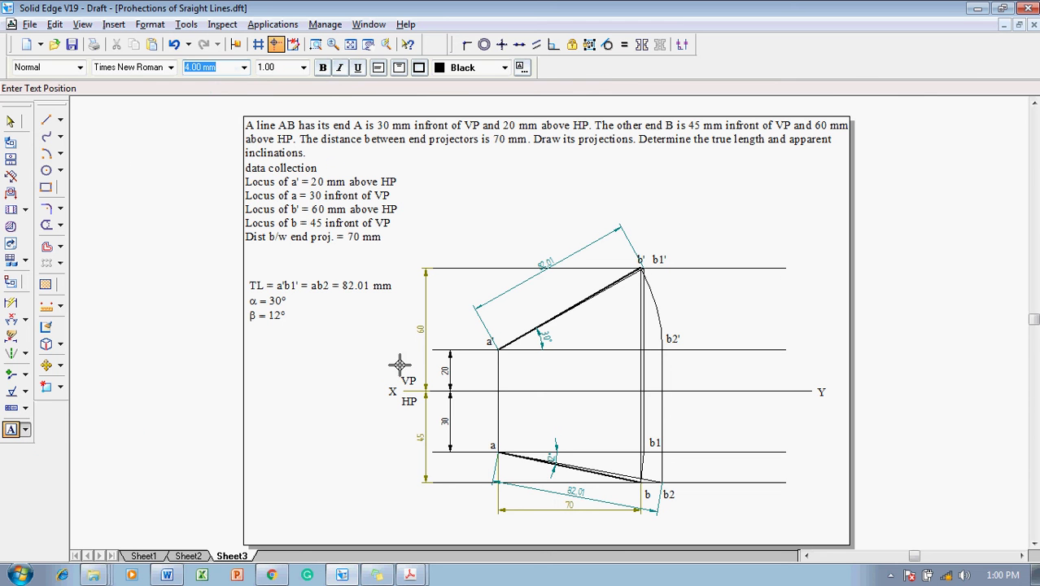
left_click(262, 492)
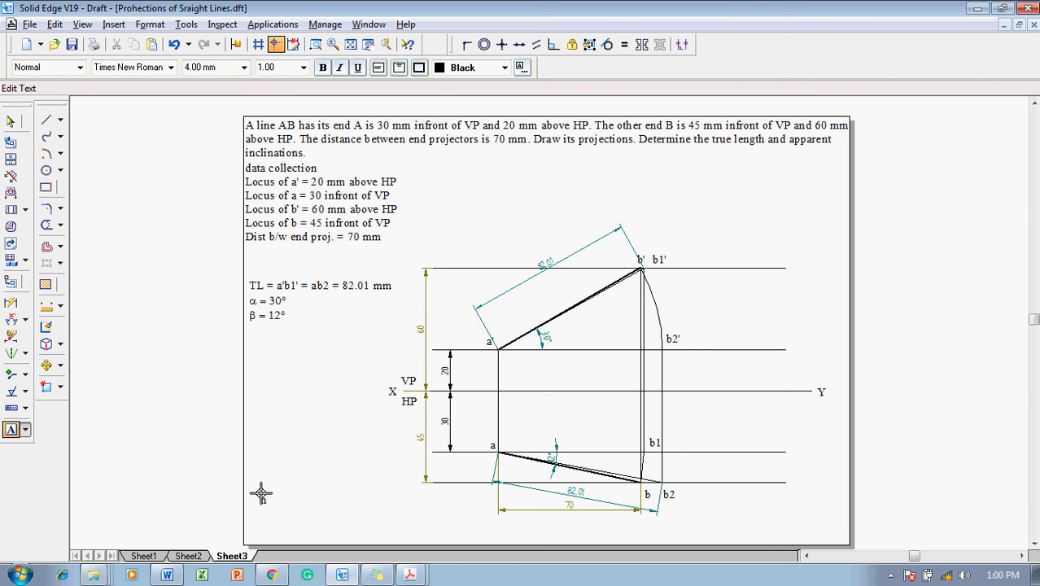
type("NOTE: ALL DIMENSIONSRA")
key("BackSpace")
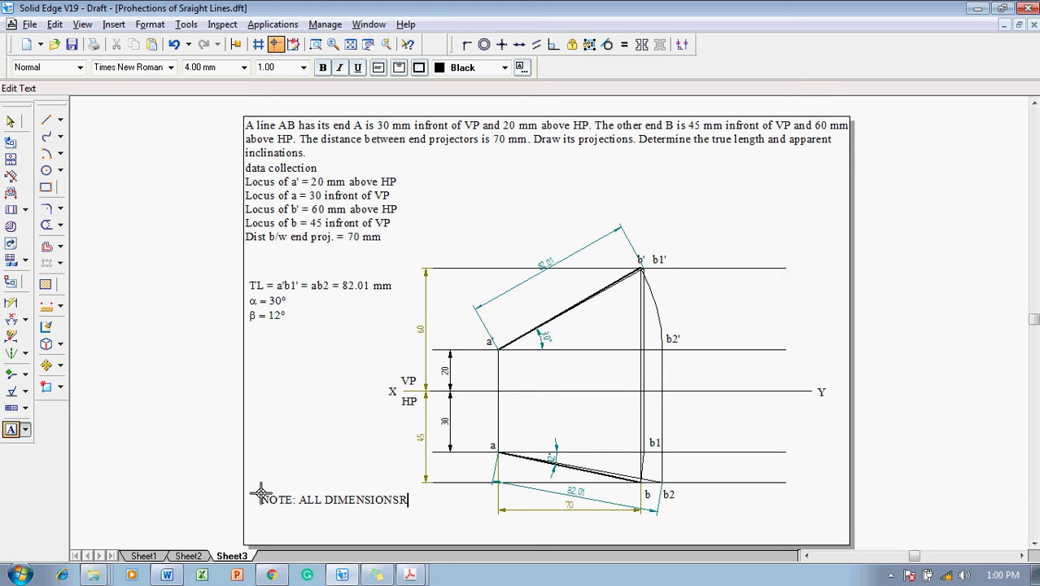
type("ARE IN MM")
left_click(262, 498)
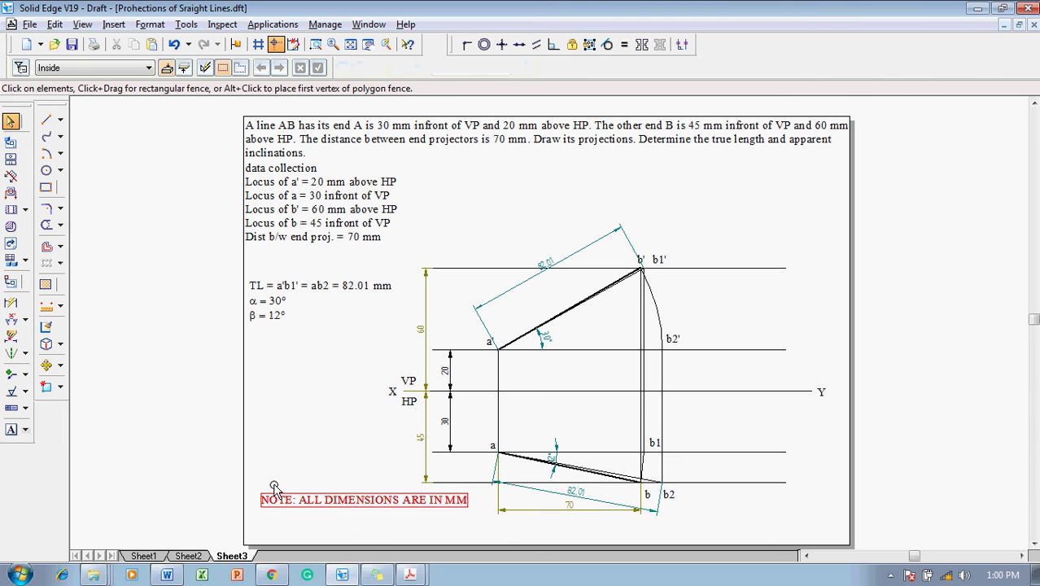
left_click(377, 577)
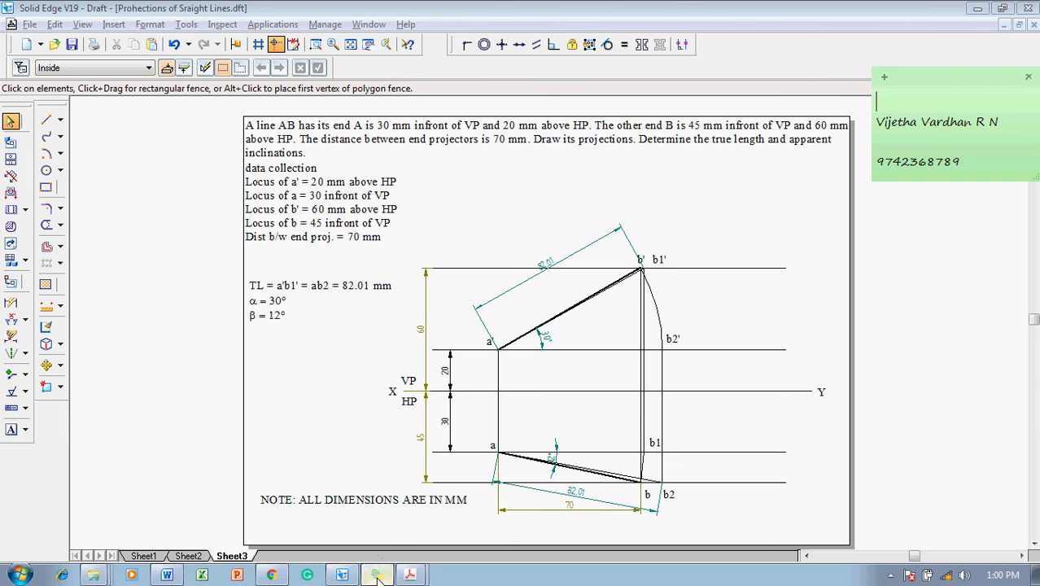